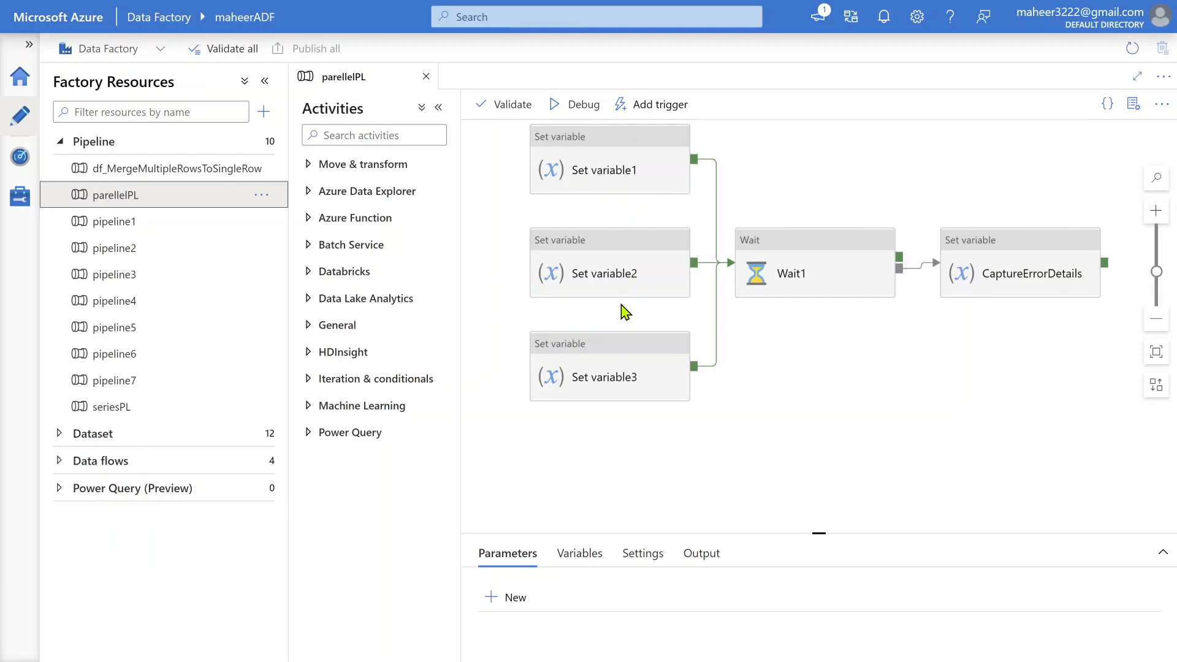
Step: Inspect the CaptureErrorDetails and Wait1 activities in parellelPL, and view the full activity chain of the seriesPL pipeline
left_click(993, 272)
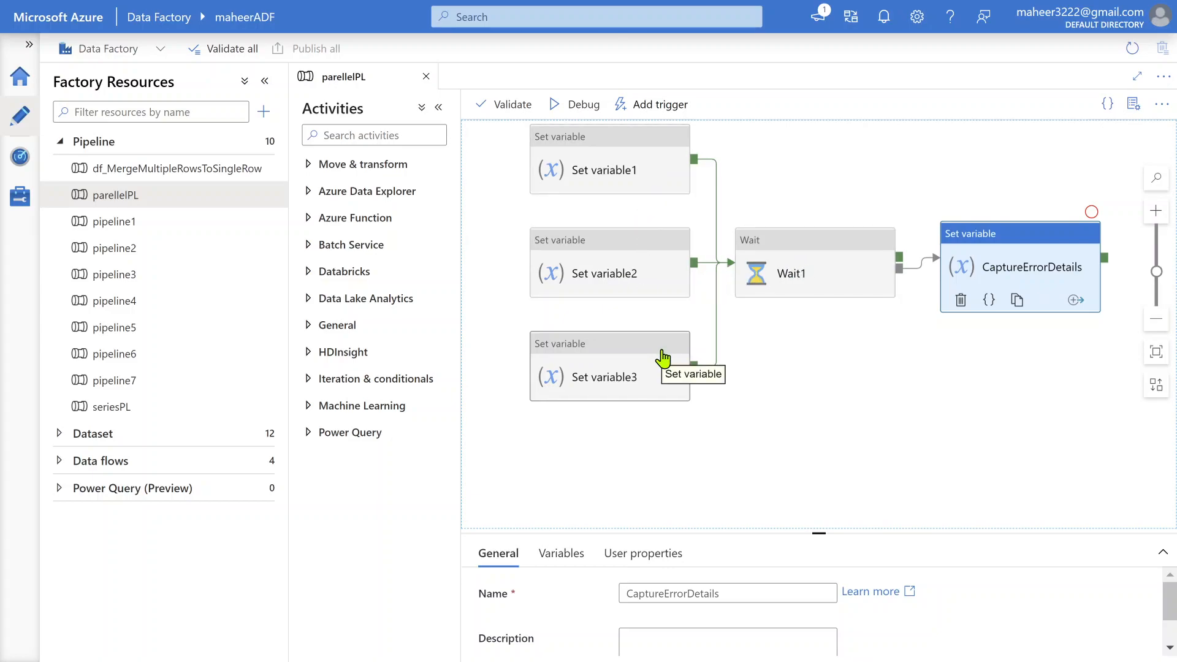
left_click(782, 271)
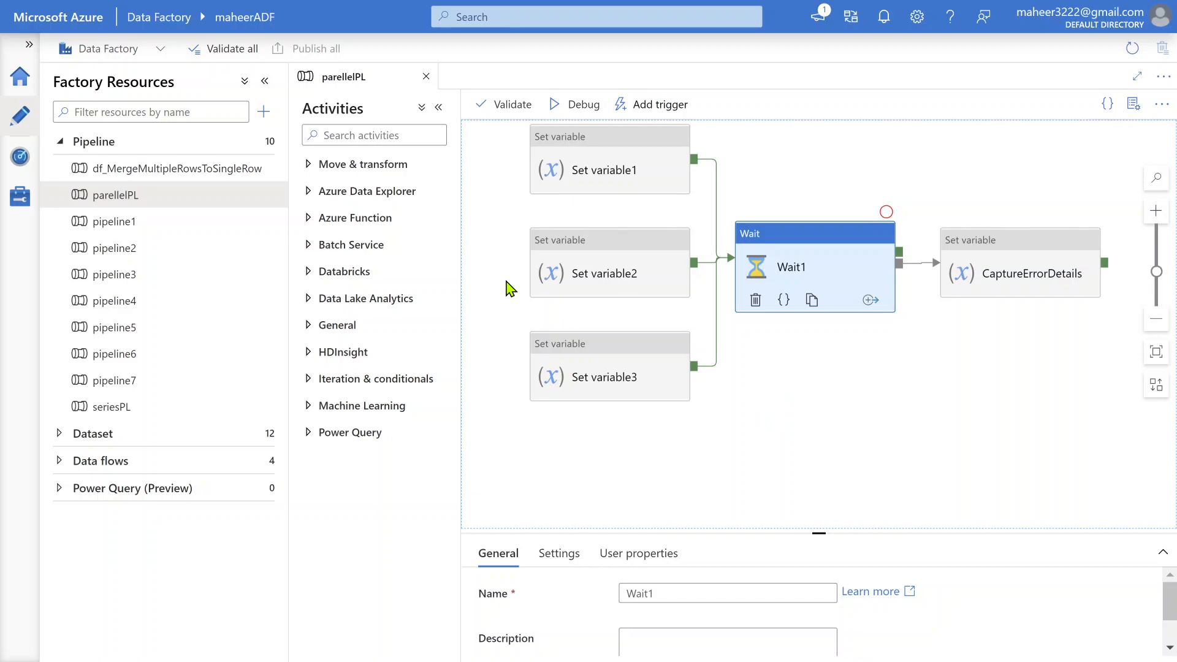
left_click(129, 408)
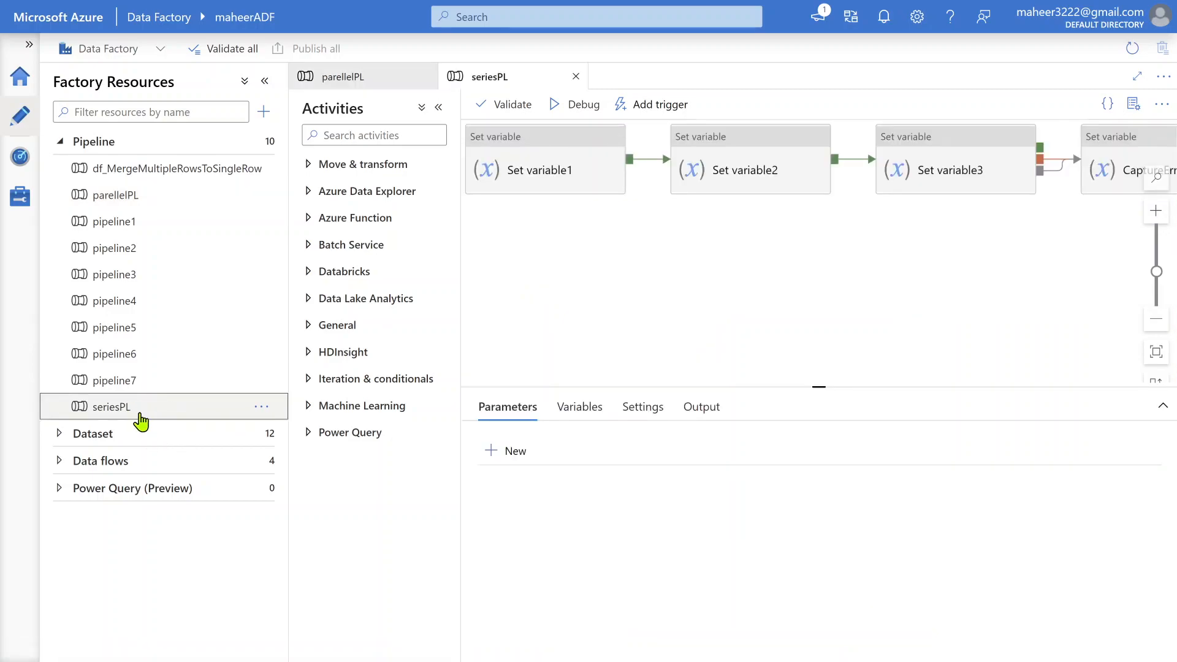
left_click_drag(615, 269, 634, 298)
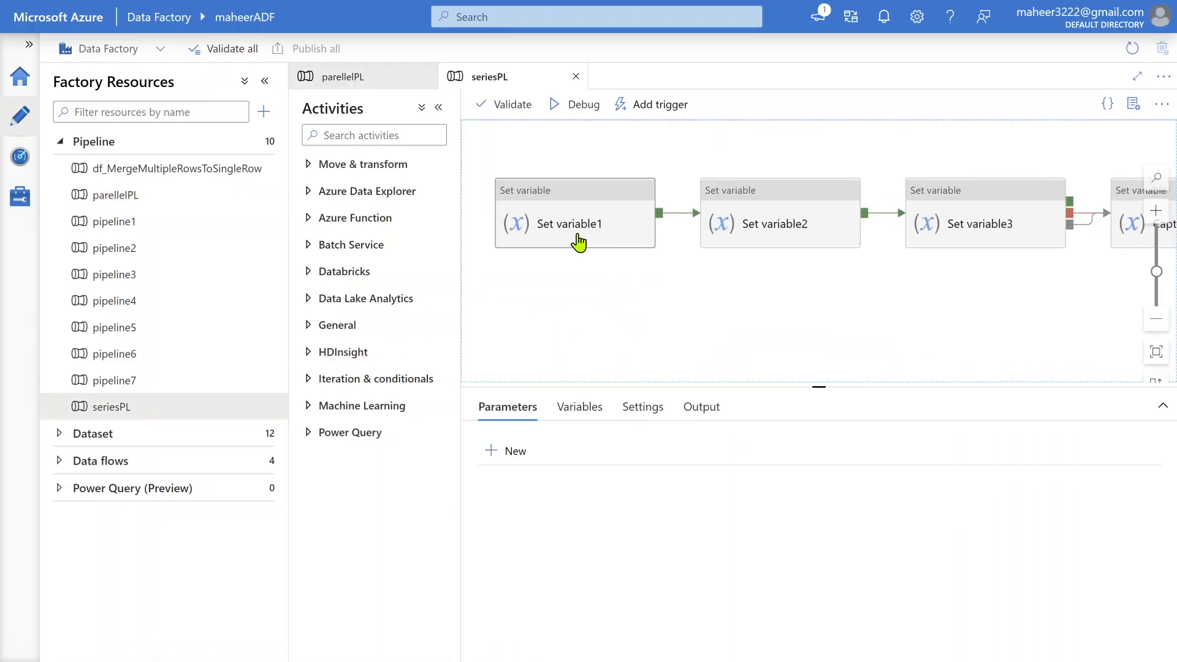
left_click(438, 108)
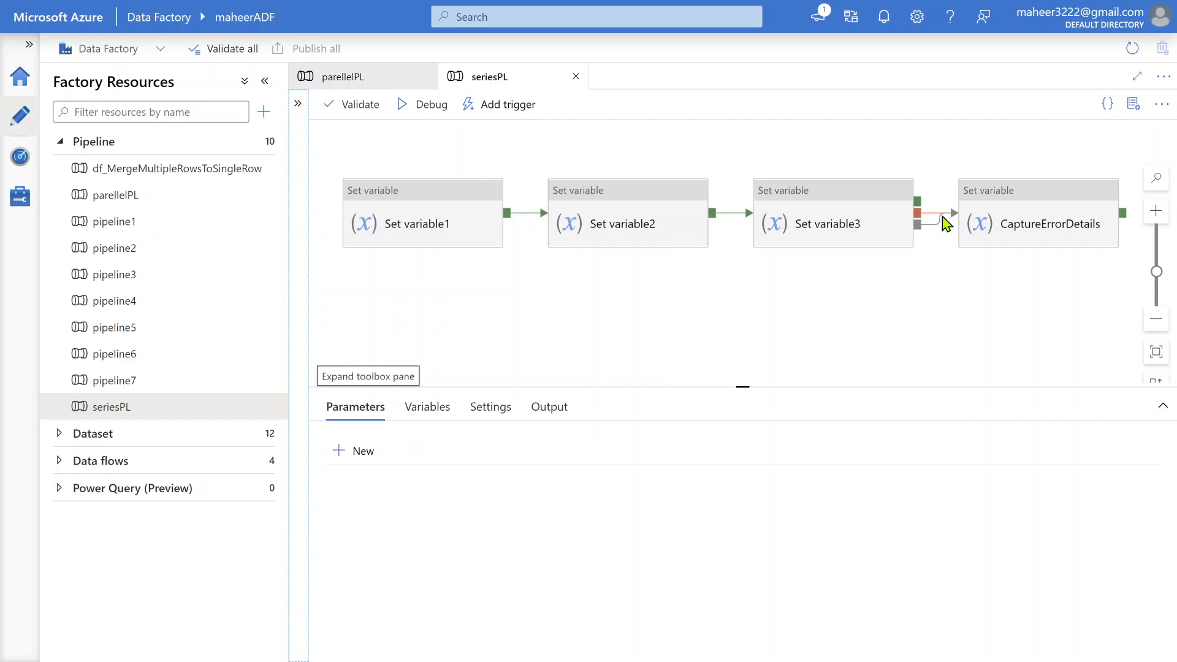
Step: Return to the parellelPL pipeline and inspect its CaptureErrorDetails activity and three parallel Set variable activities
left_click(199, 207)
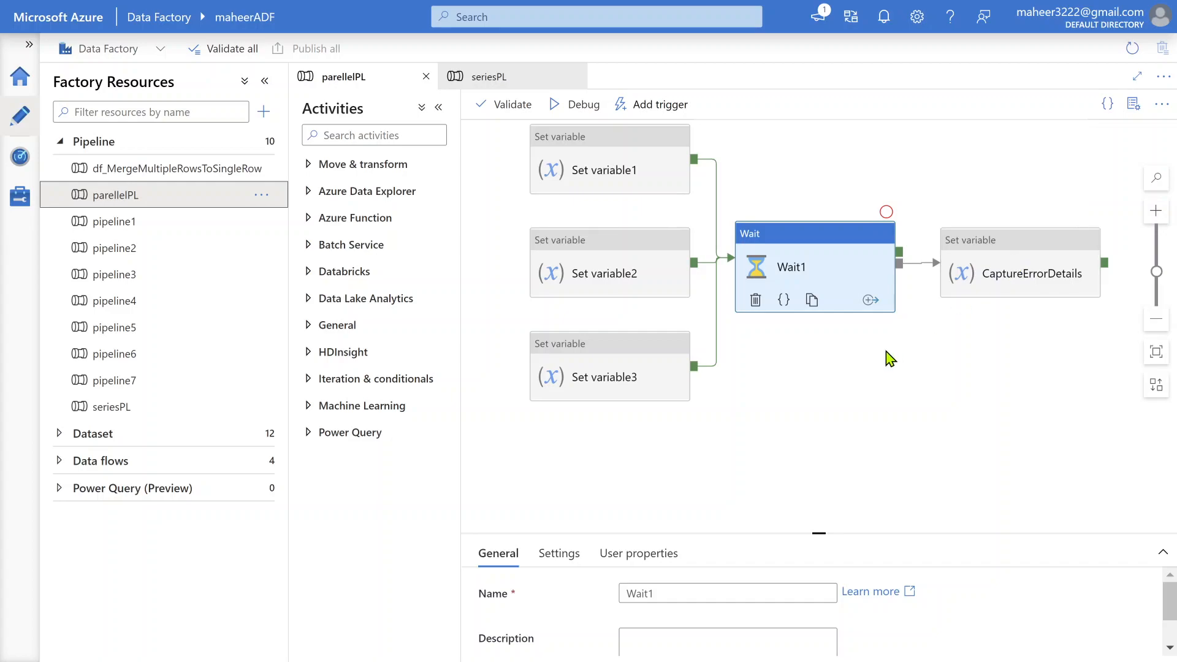
left_click_drag(854, 363, 839, 399)
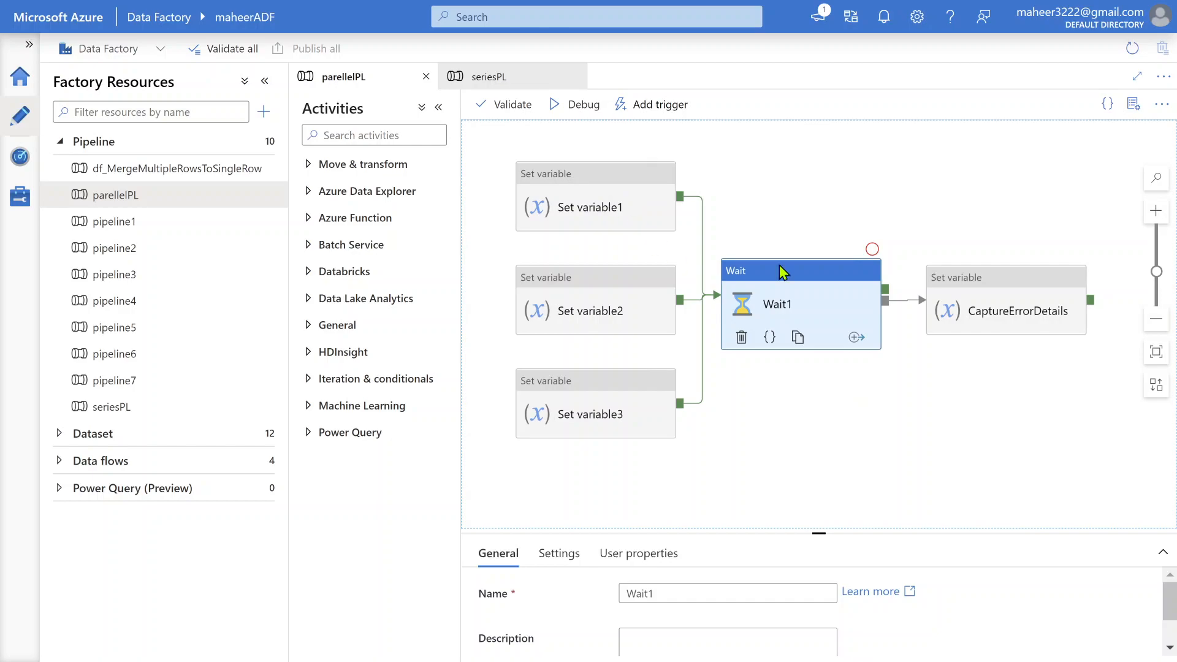
left_click(962, 299)
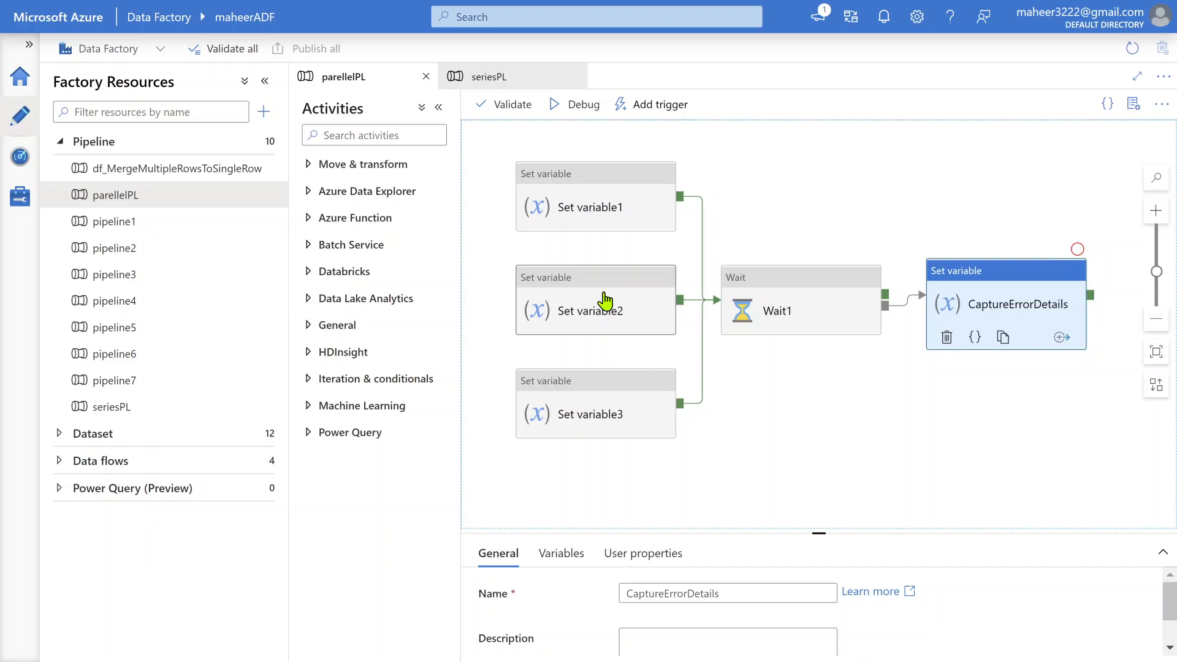
left_click(588, 204)
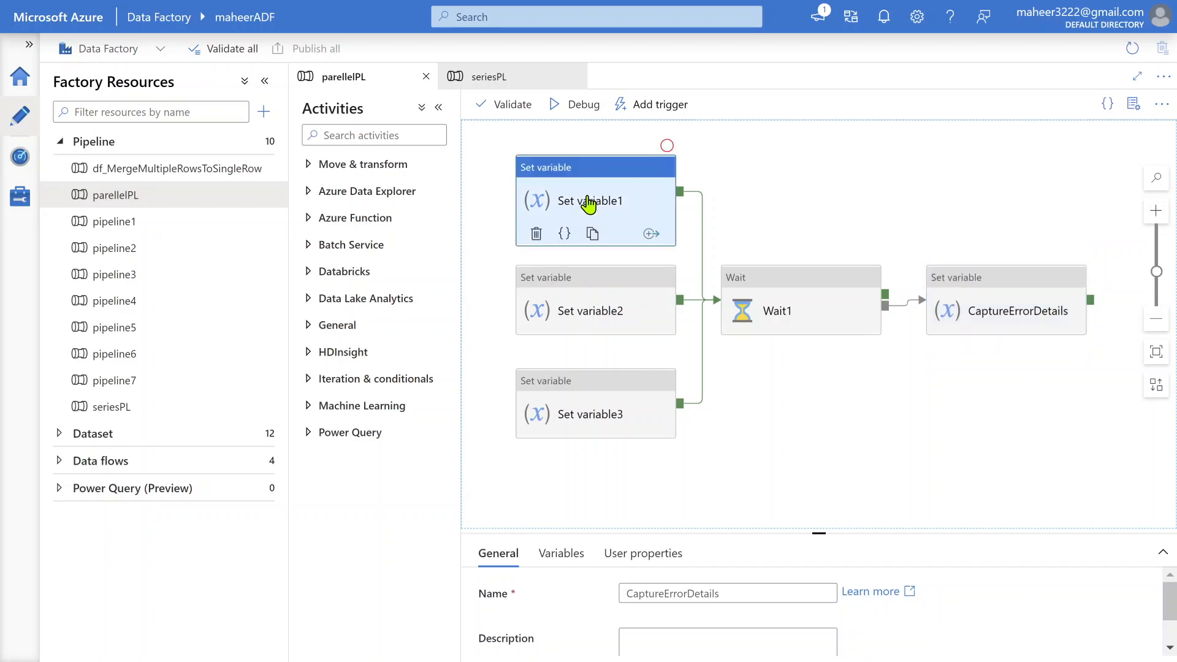
left_click(598, 309)
left_click(582, 420)
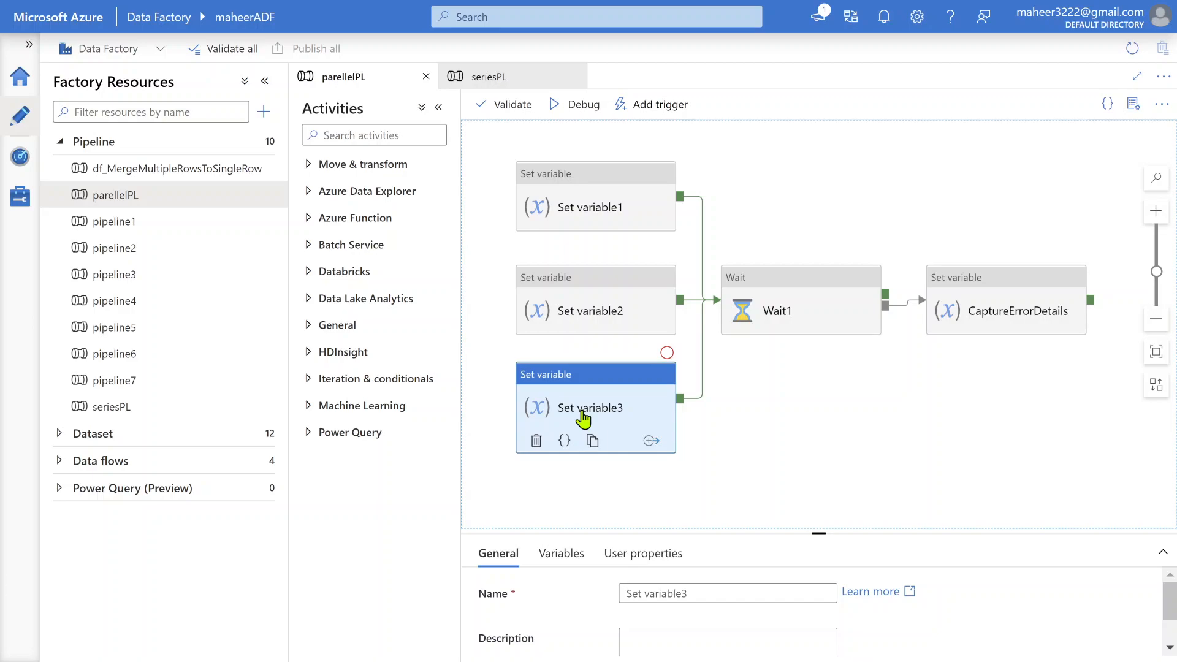
left_click(984, 309)
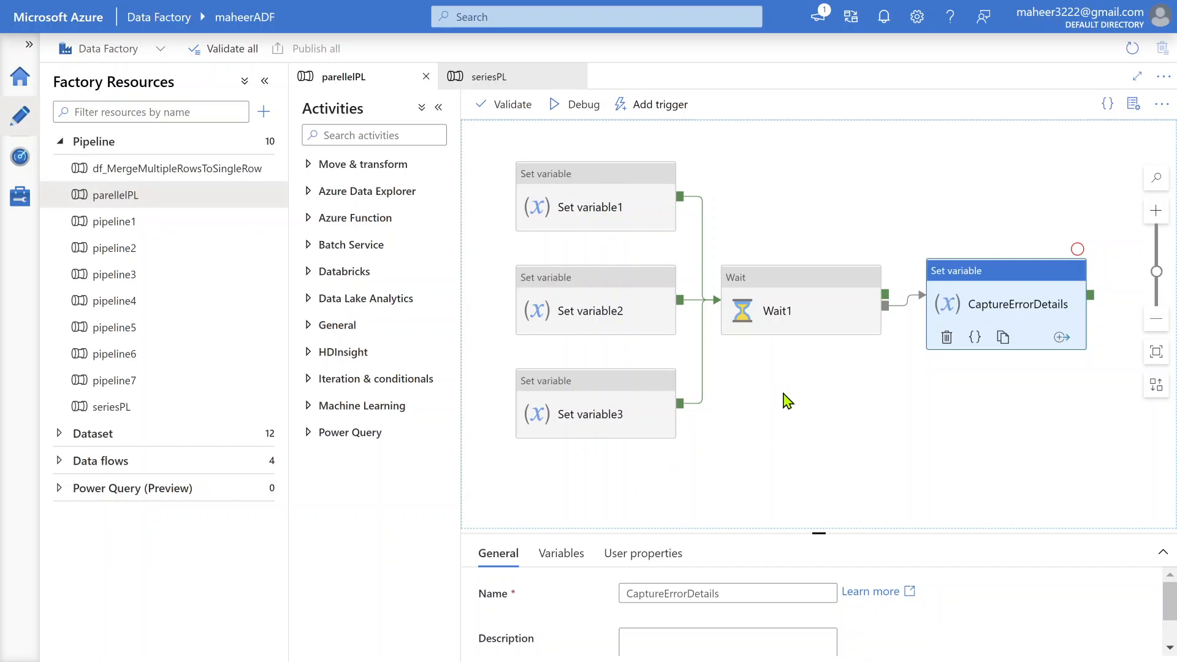
Step: View the variables defined for the parellelPL pipeline, including the Error variable
left_click(762, 442)
left_click(581, 557)
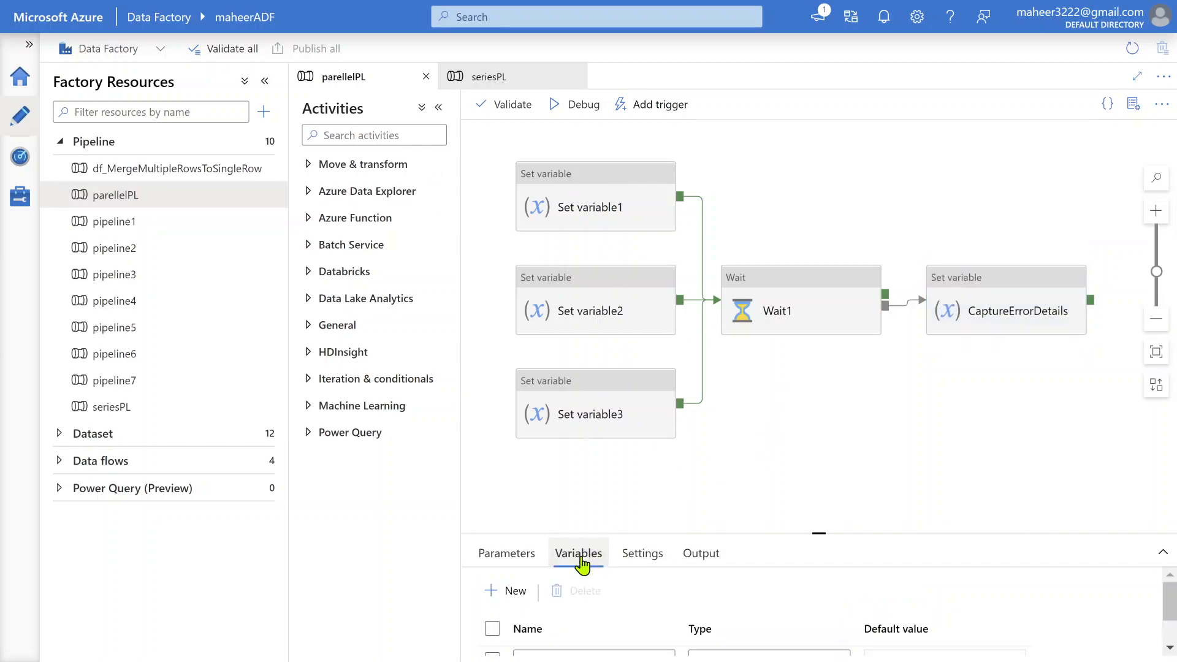
left_click_drag(685, 518, 698, 408)
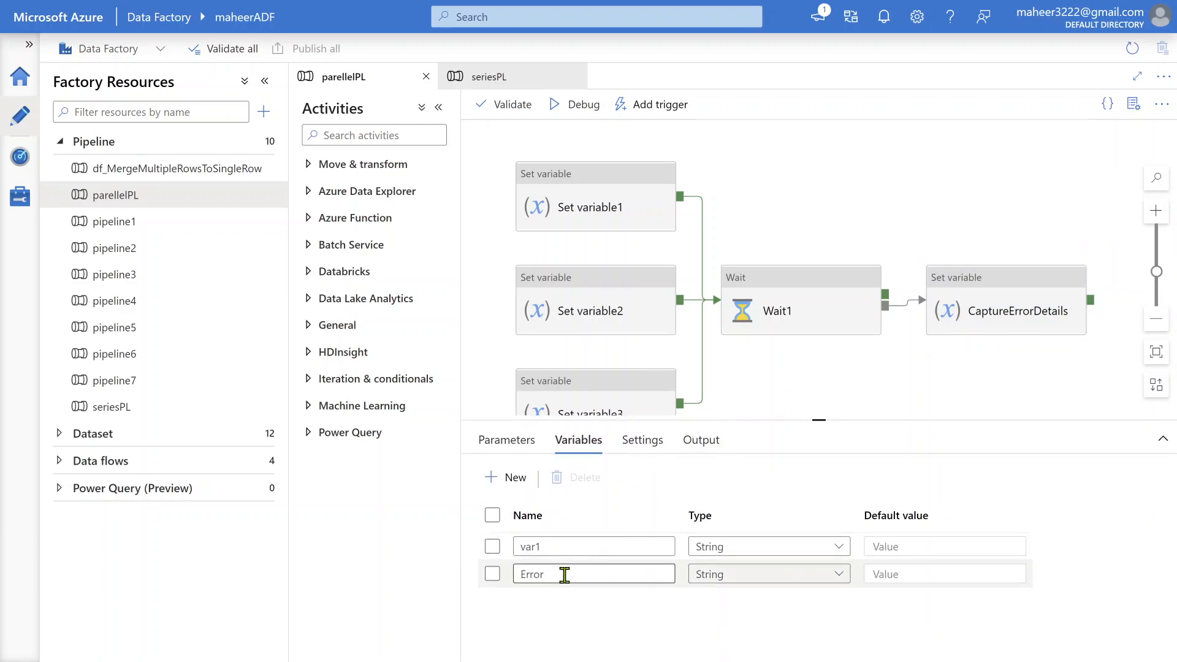
left_click_drag(552, 582, 525, 578)
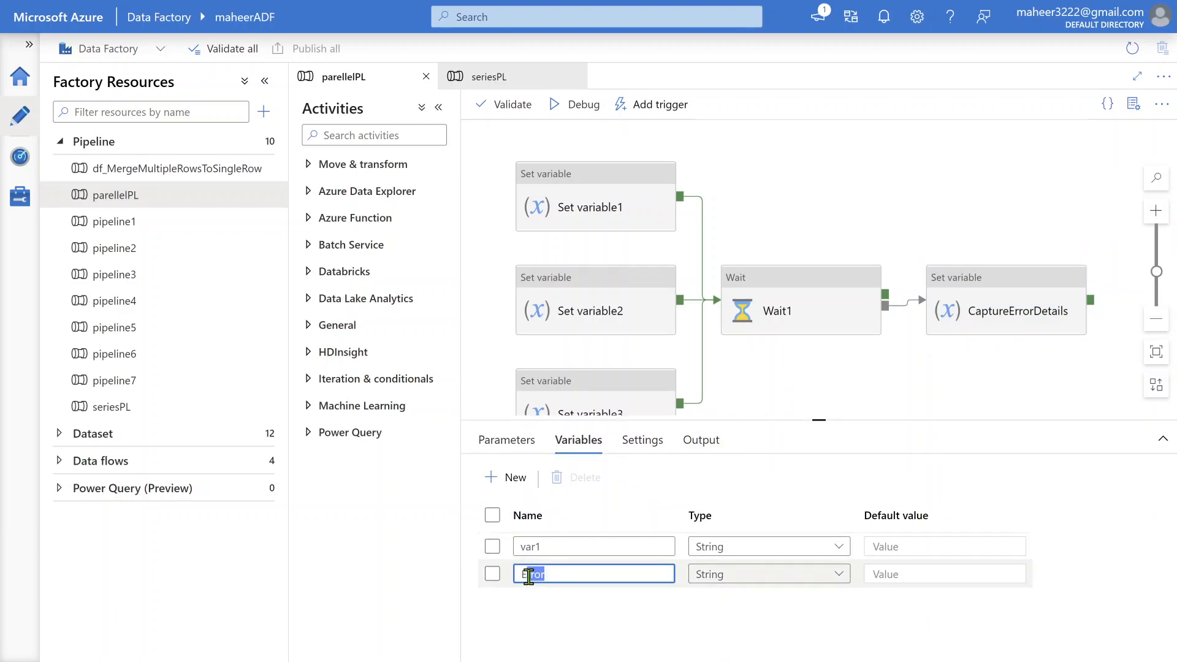
Step: Clear the value assigned to the Error variable in the CaptureErrorDetails activity
left_click(997, 295)
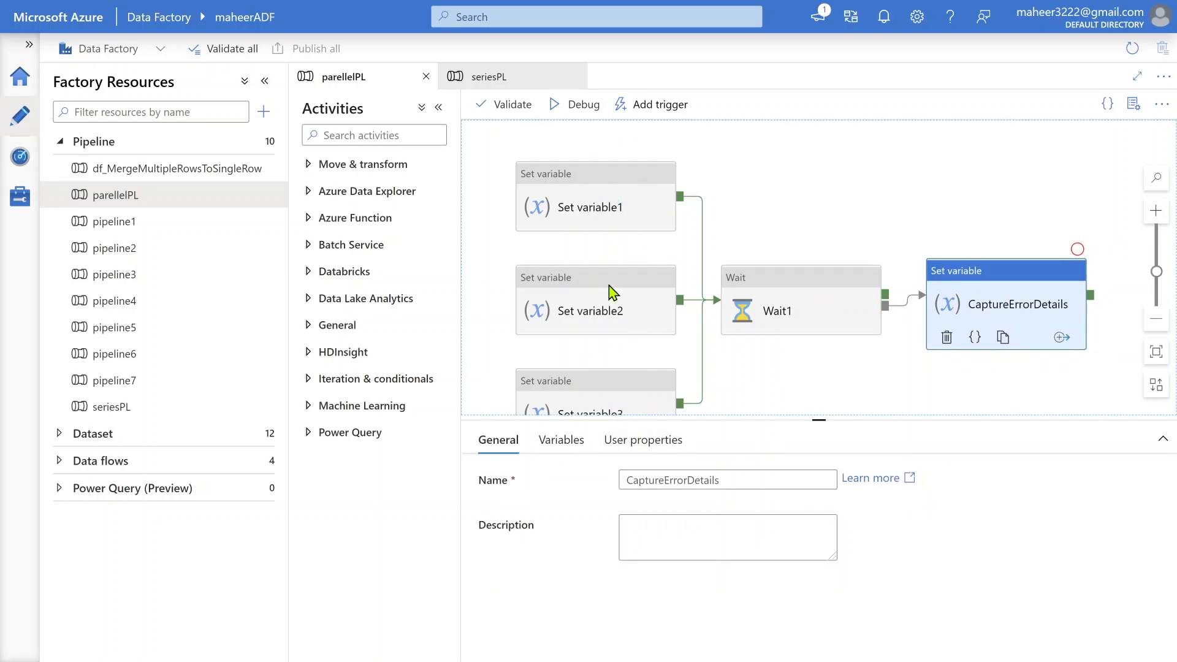
left_click_drag(749, 373, 749, 365)
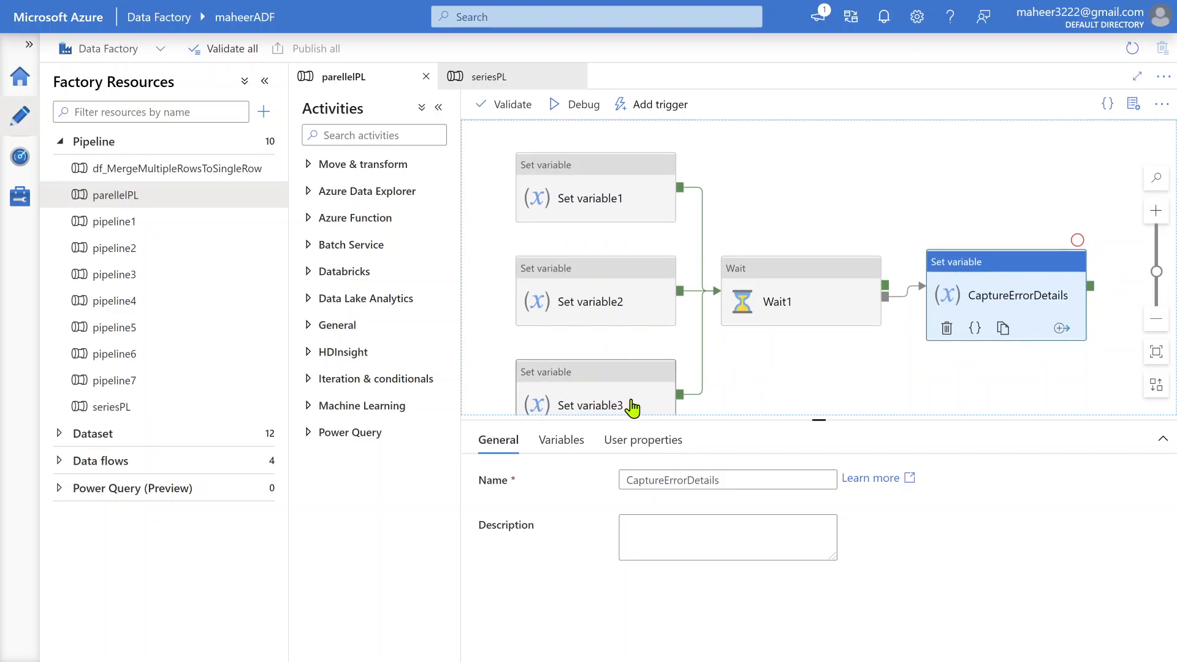
left_click_drag(788, 386, 787, 348)
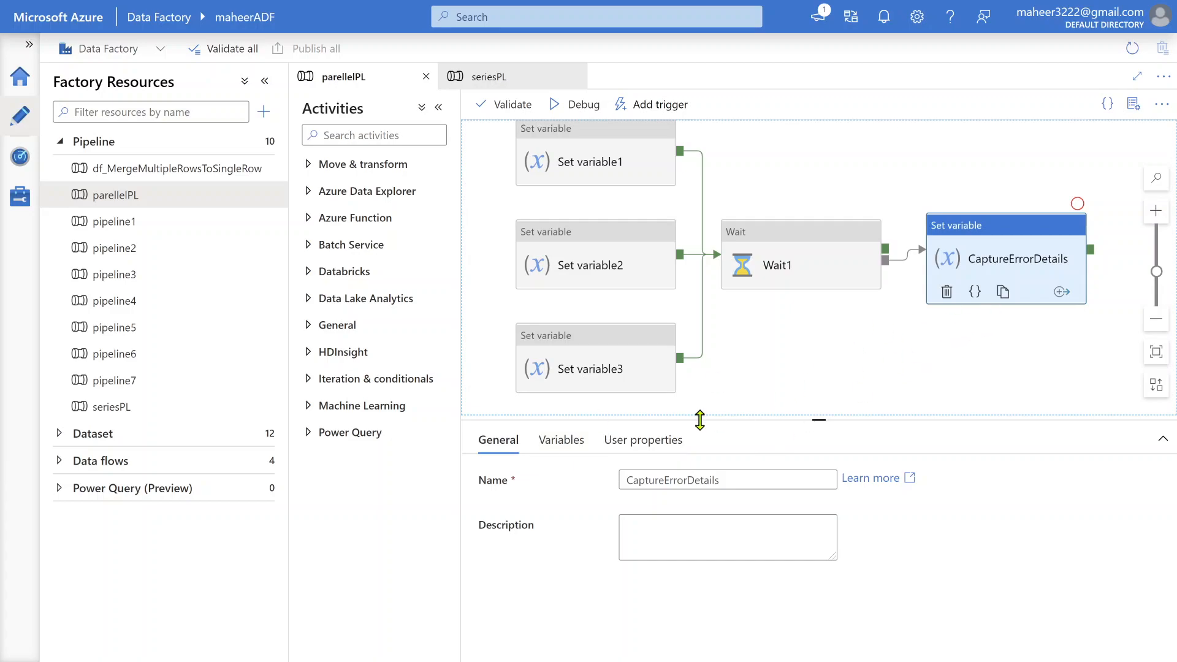
left_click(561, 447)
left_click(679, 518)
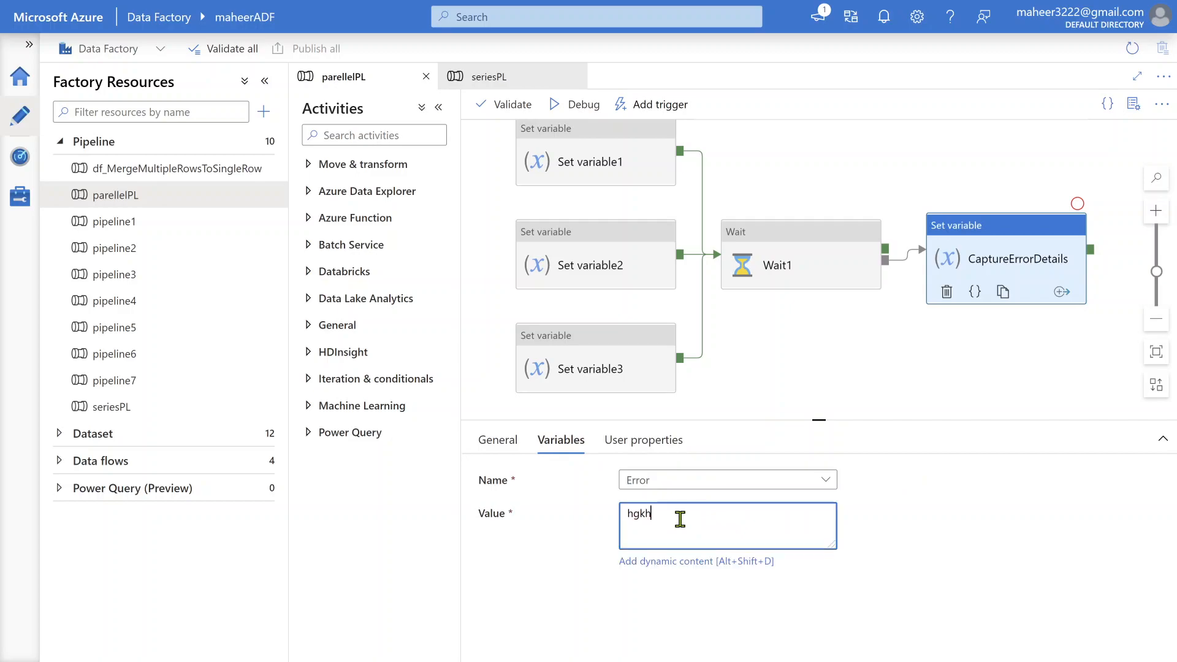
key("BackSpace")
key("BackSpace")
key("BackSpace")
key("BackSpace")
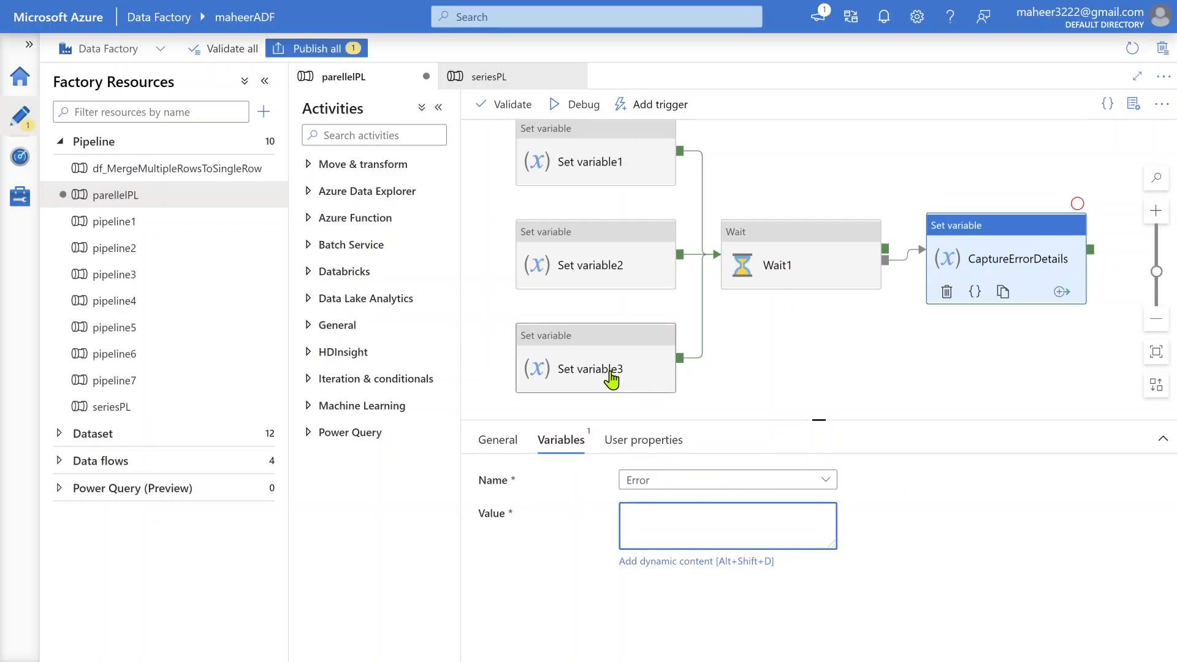
left_click(675, 562)
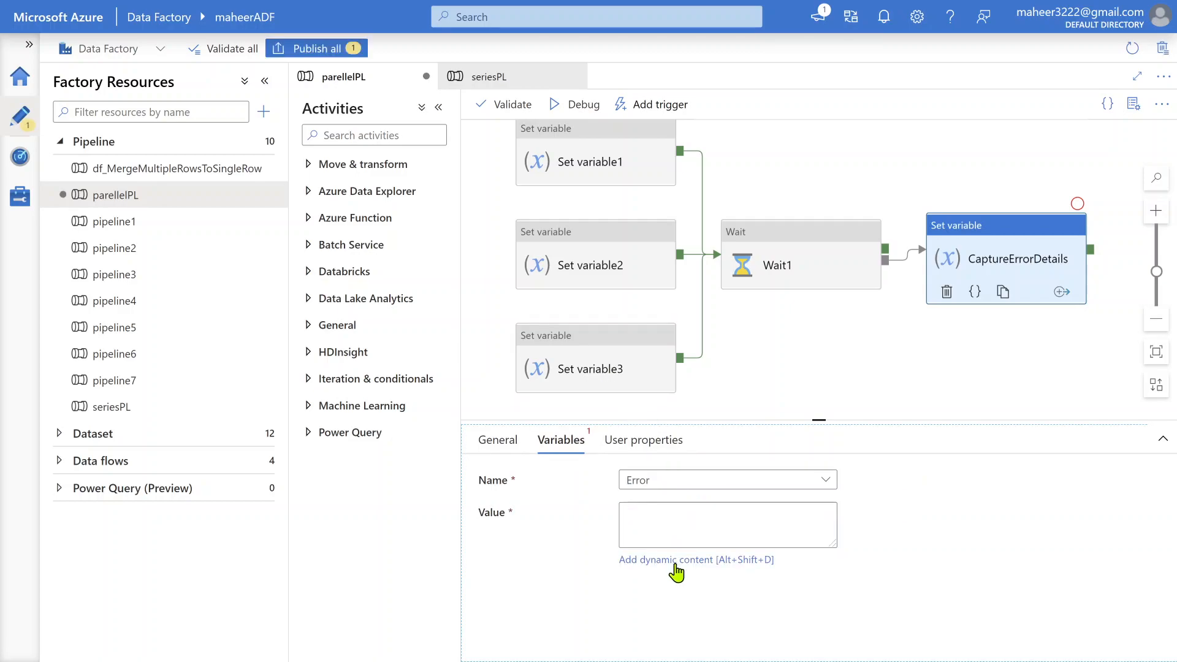
type("@activity")
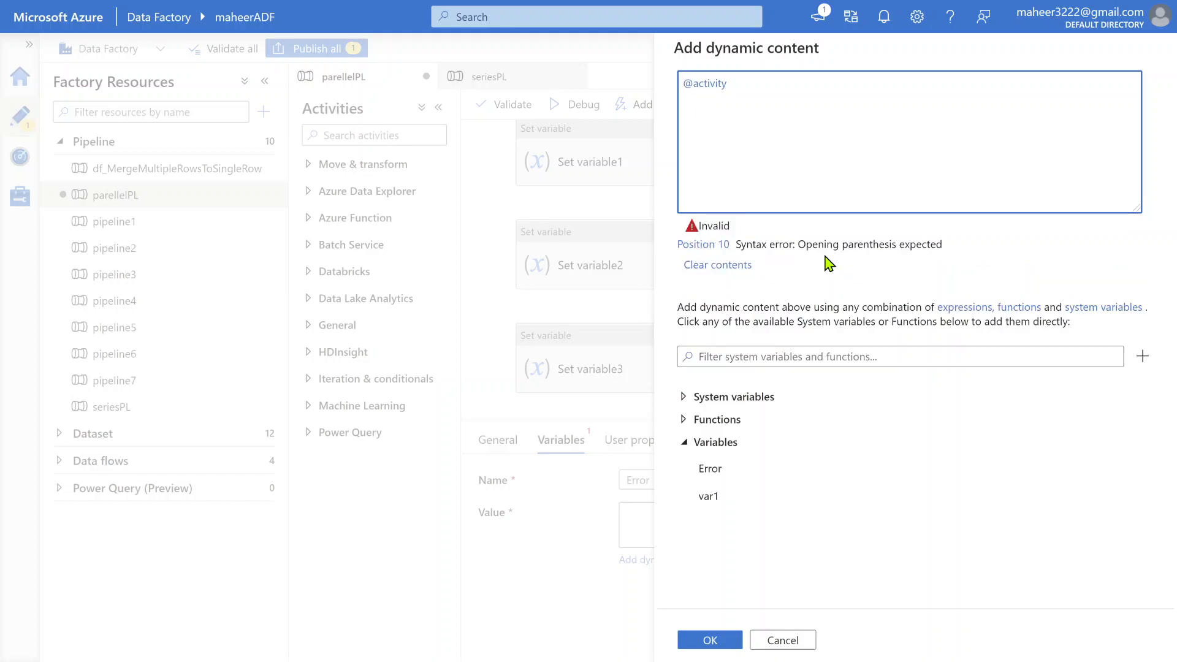
type("()")
type("''")
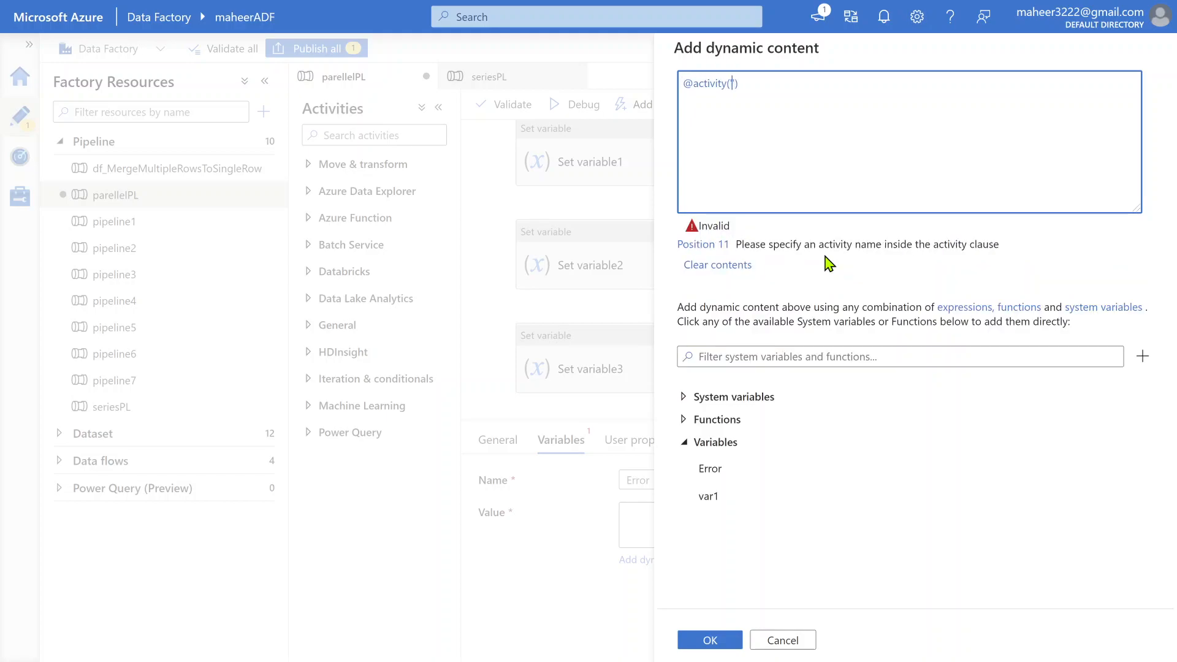
type("Set")
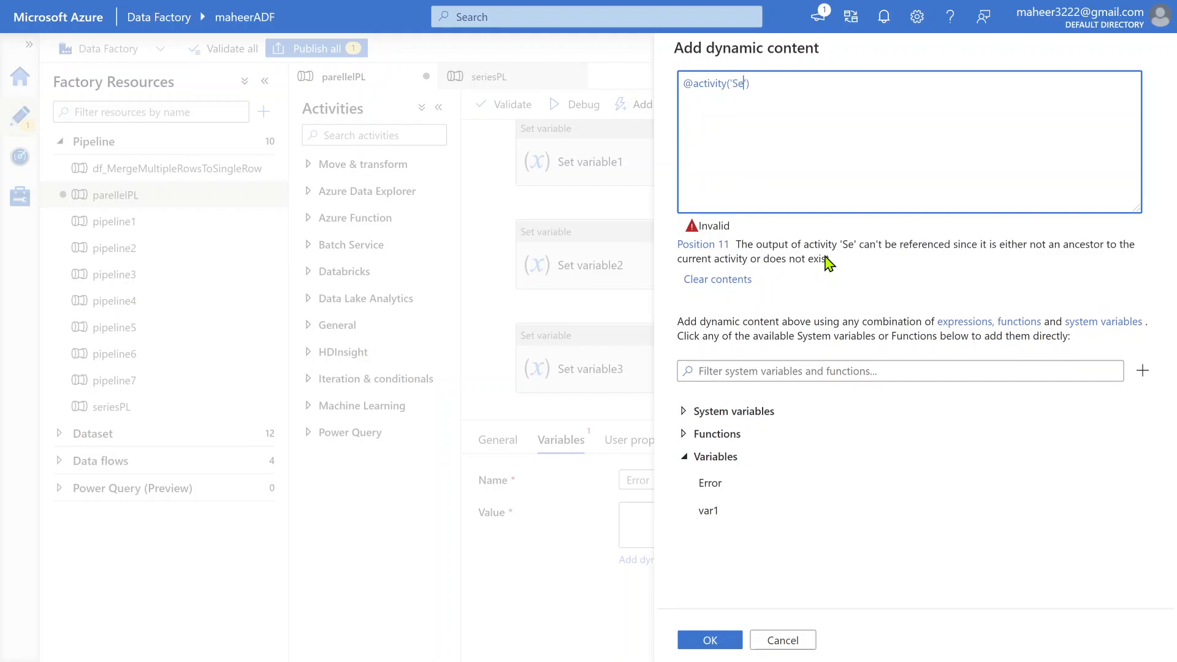
type(" variabl")
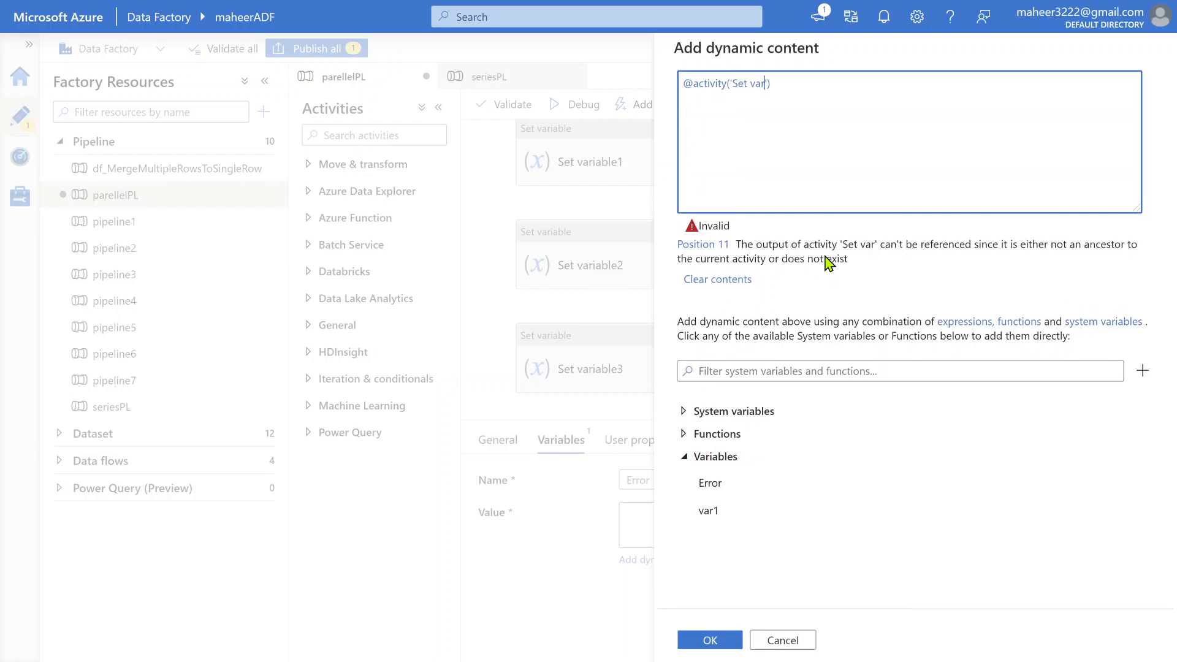
type("e1")
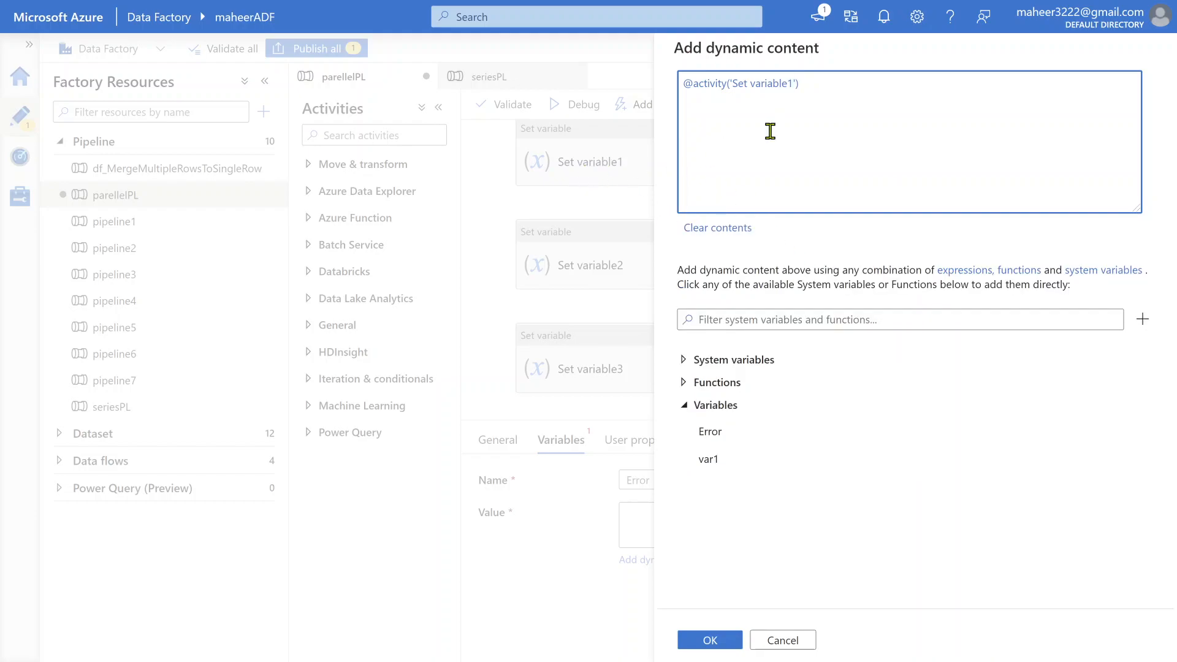
type(".Error.message")
left_click_drag(880, 87, 799, 84)
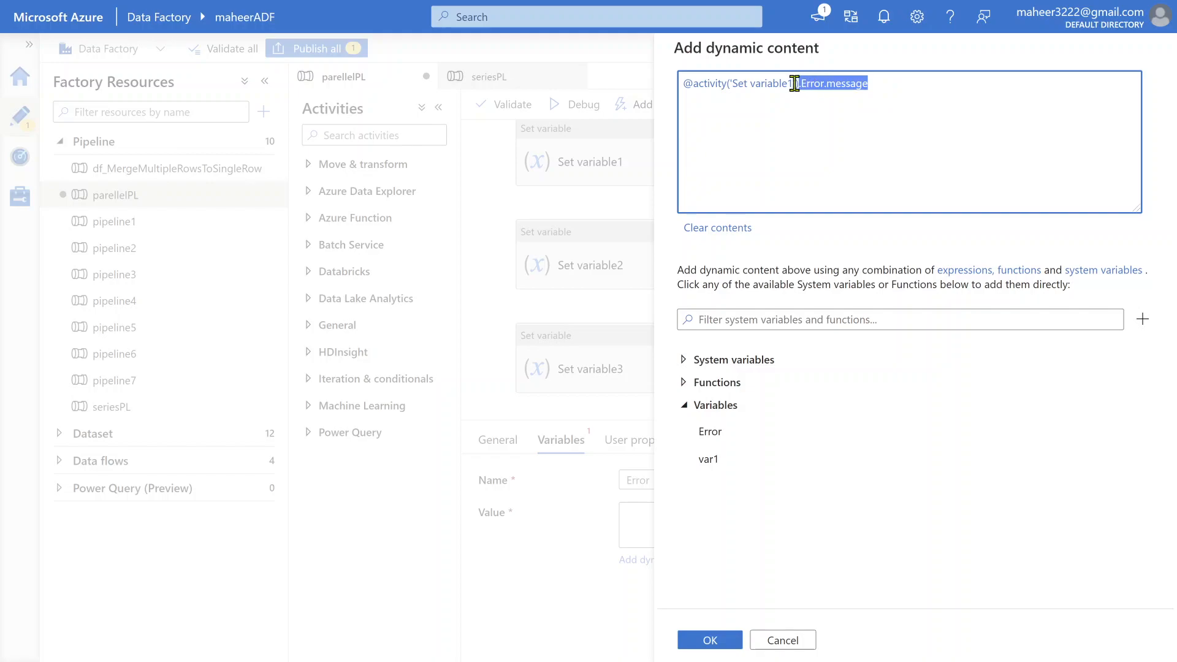
mouse_move(690, 83)
left_mouse_down()
mouse_move(881, 84)
mouse_move(678, 87)
left_mouse_up()
left_click(881, 84)
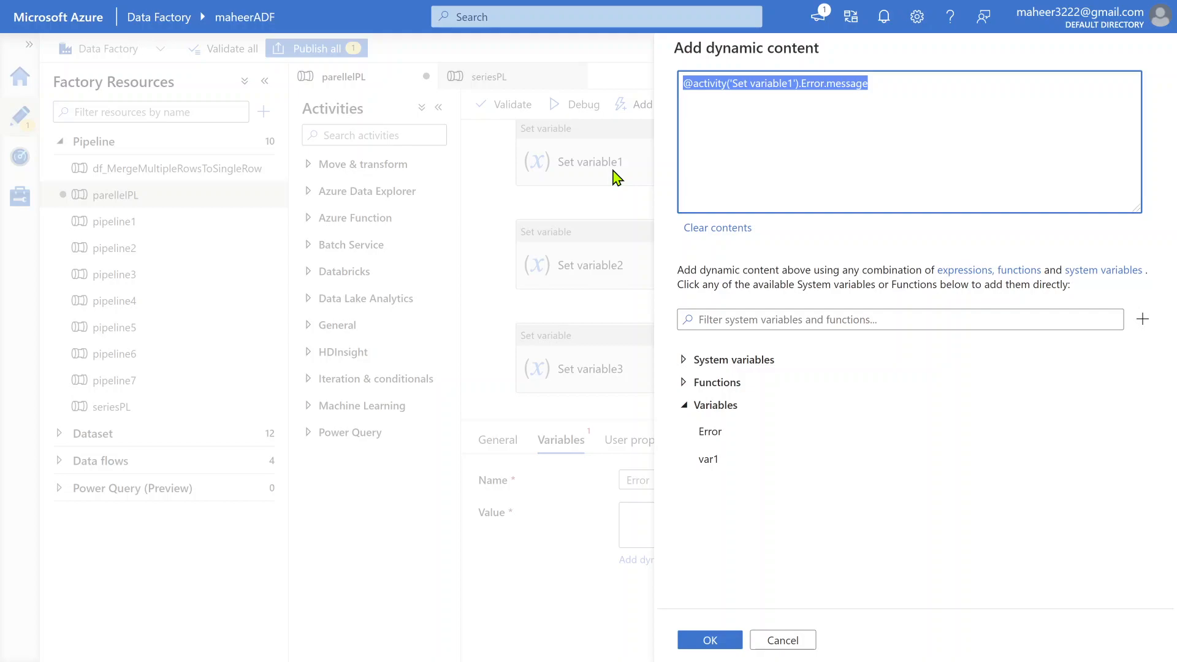
left_click(907, 89)
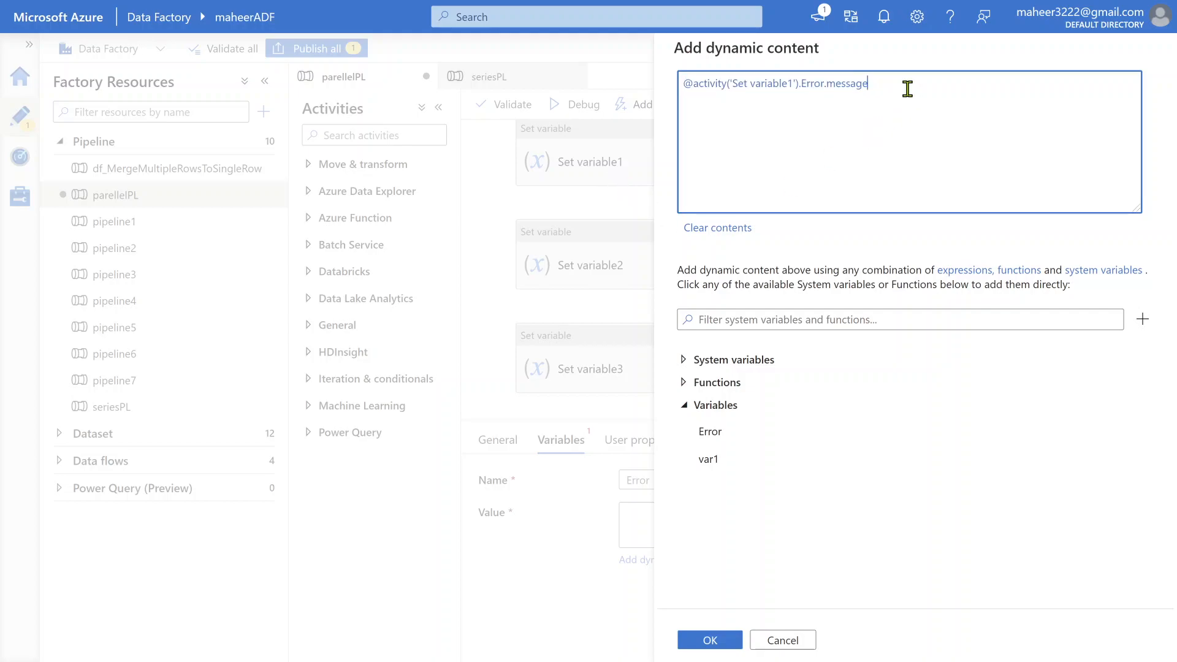
Step: Start a concat( function around the Set variable1 error message and append a '|' separator after it
left_click(694, 84)
type("concat(")
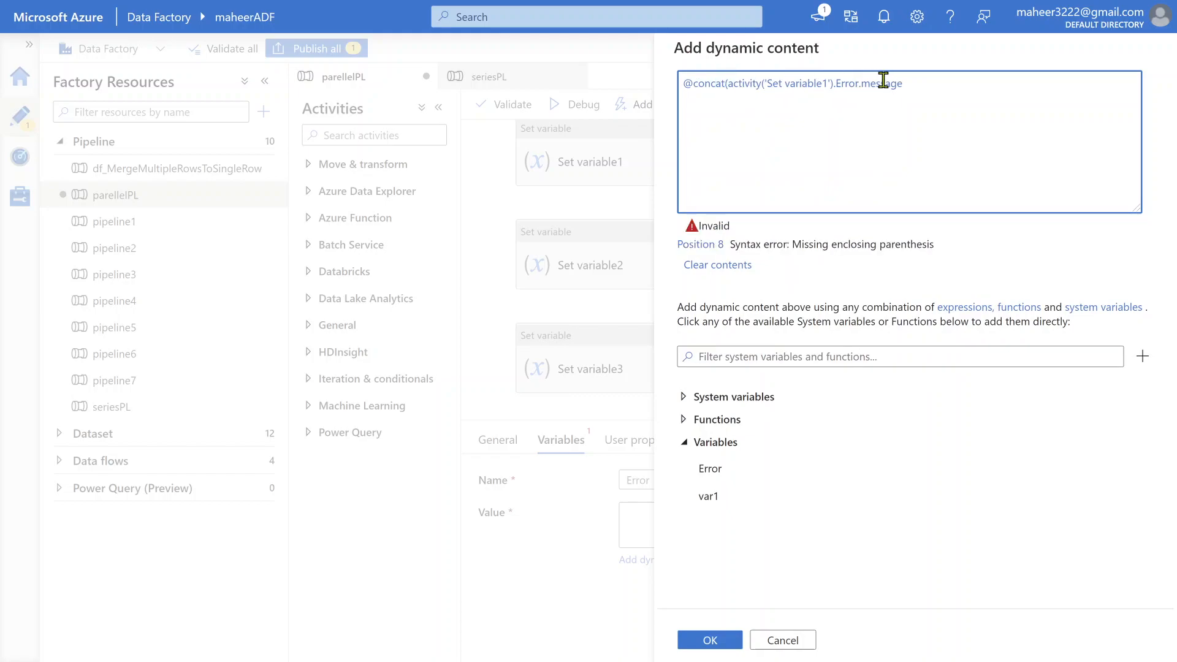
left_click_drag(746, 84, 899, 84)
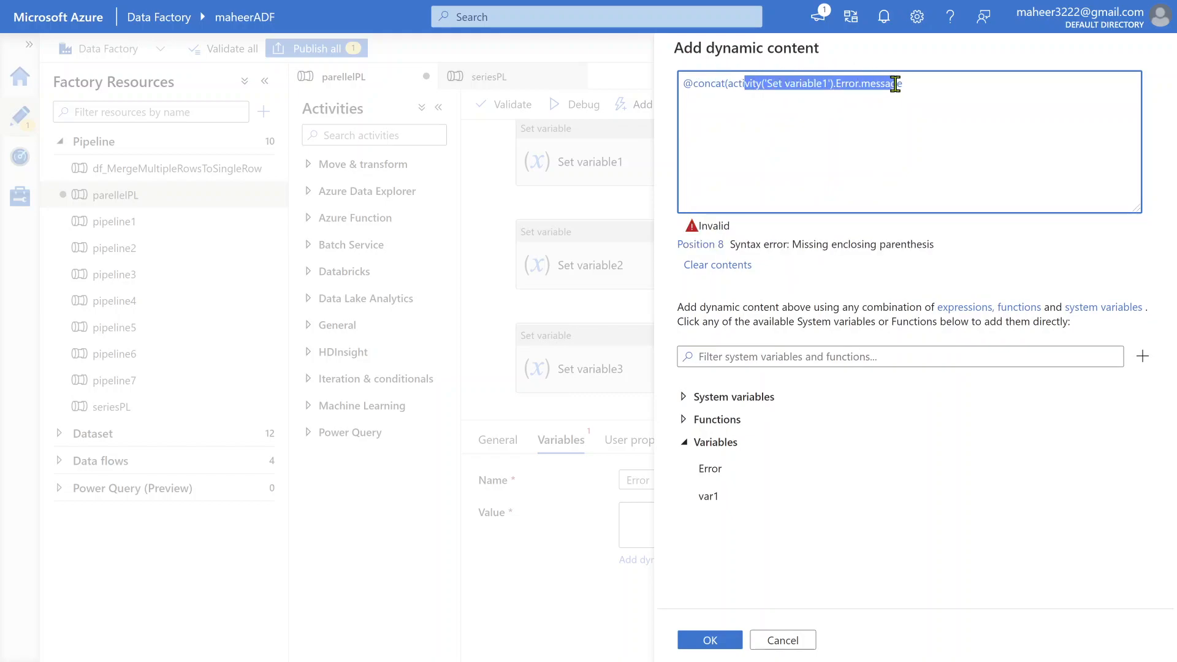
left_click(898, 84)
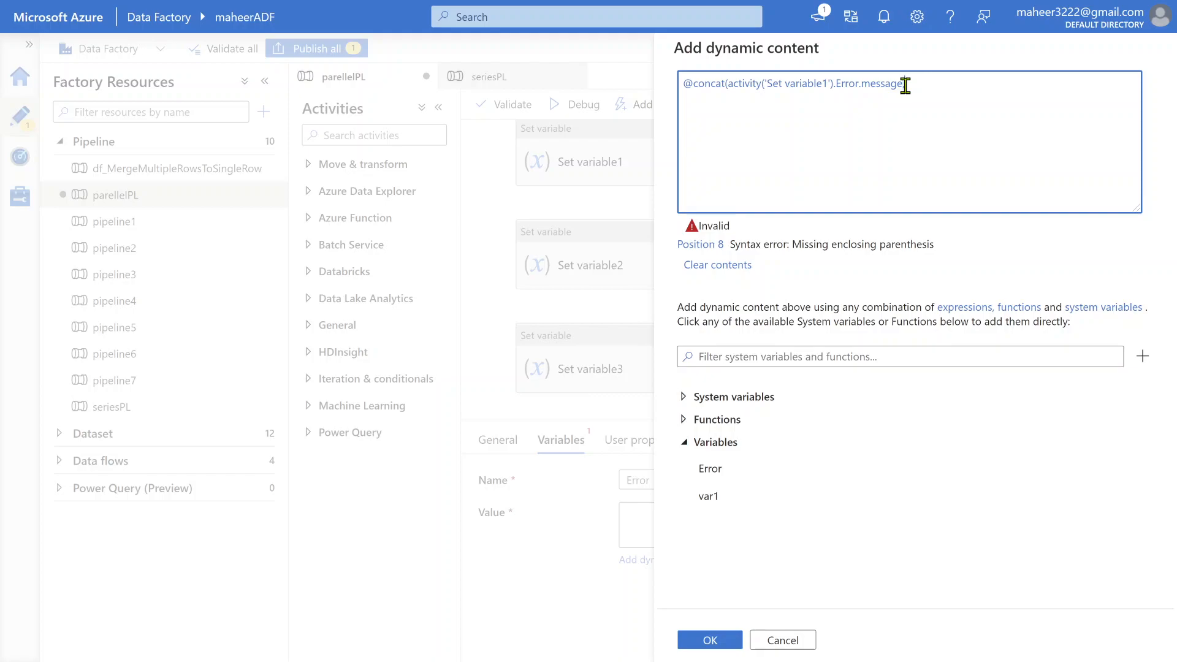
type(")")
Step: Add activity('Set variable2').Error.message to the concat expression by duplicating the Set variable1 reference and changing its number to 2
left_click_drag(902, 84, 729, 84)
key("ctrl+c")
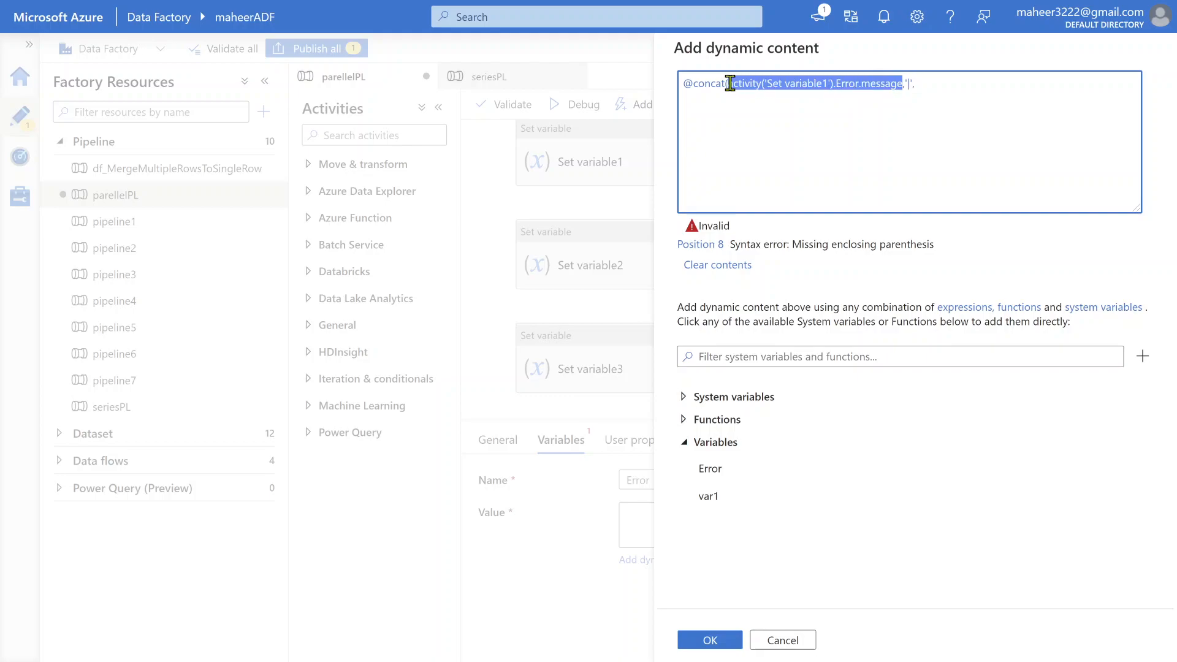
left_click(941, 84)
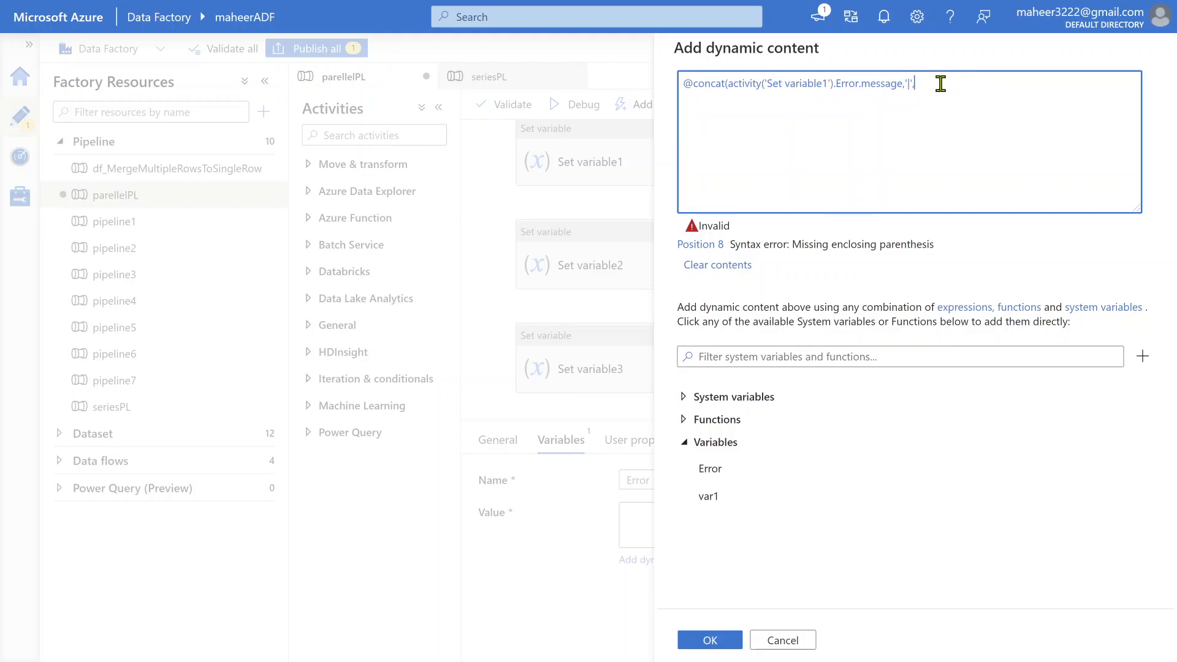
key("ctrl+v")
left_click(1010, 84)
key("BackSpace")
type("2")
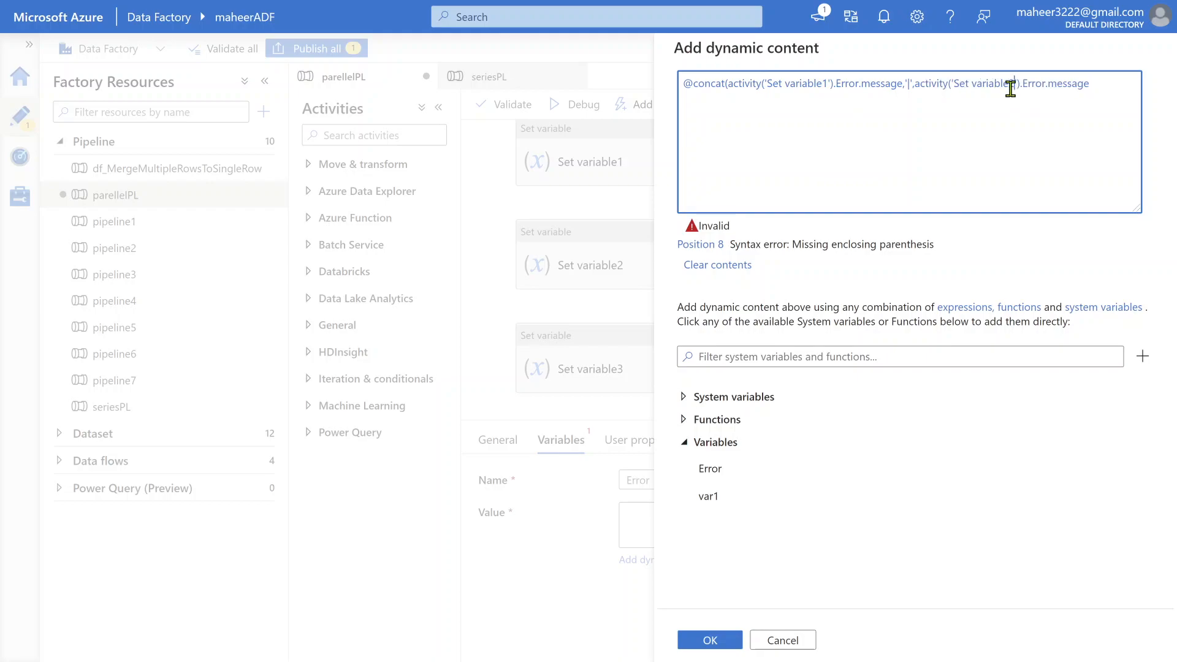
Step: Append another '|' separator and a further copy of the Set variable1 error reference to the concat expression
left_click(1106, 82)
type(",''")
key("Left")
type("|")
key("ctrl+v")
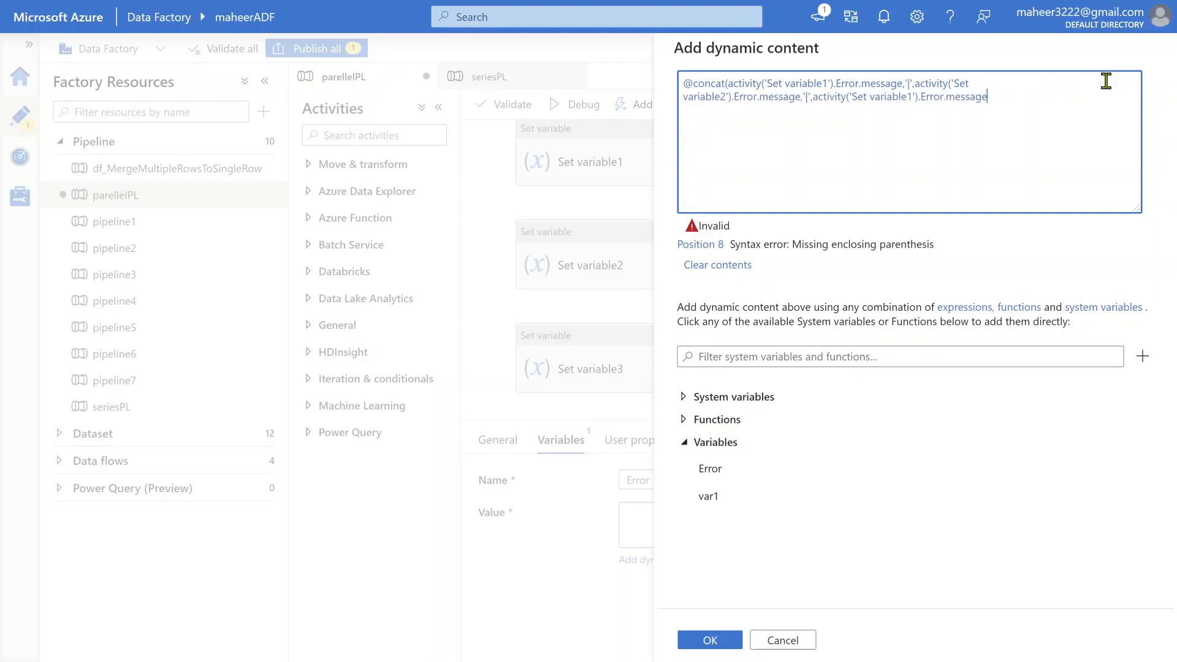
Step: Change the last reference to 'Set variable3', close the concat parenthesis and confirm the expression
left_click(913, 97)
key("BackSpace")
type("3")
left_click(1003, 100)
type(")")
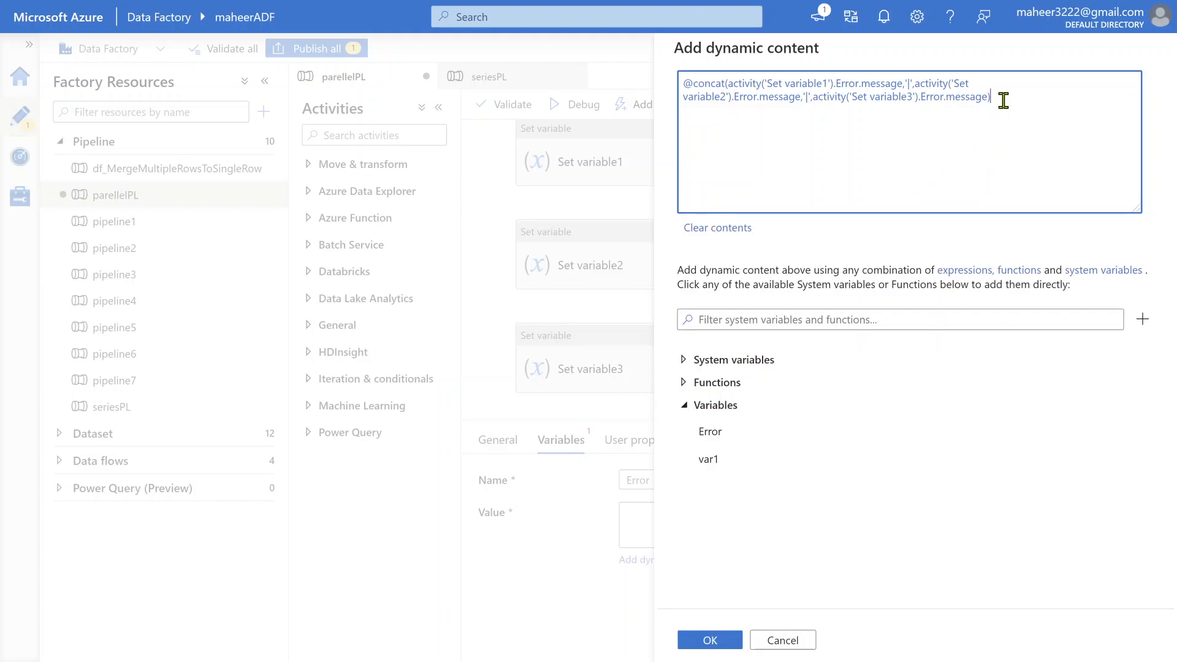
left_click(907, 84)
left_click_drag(733, 83, 977, 98)
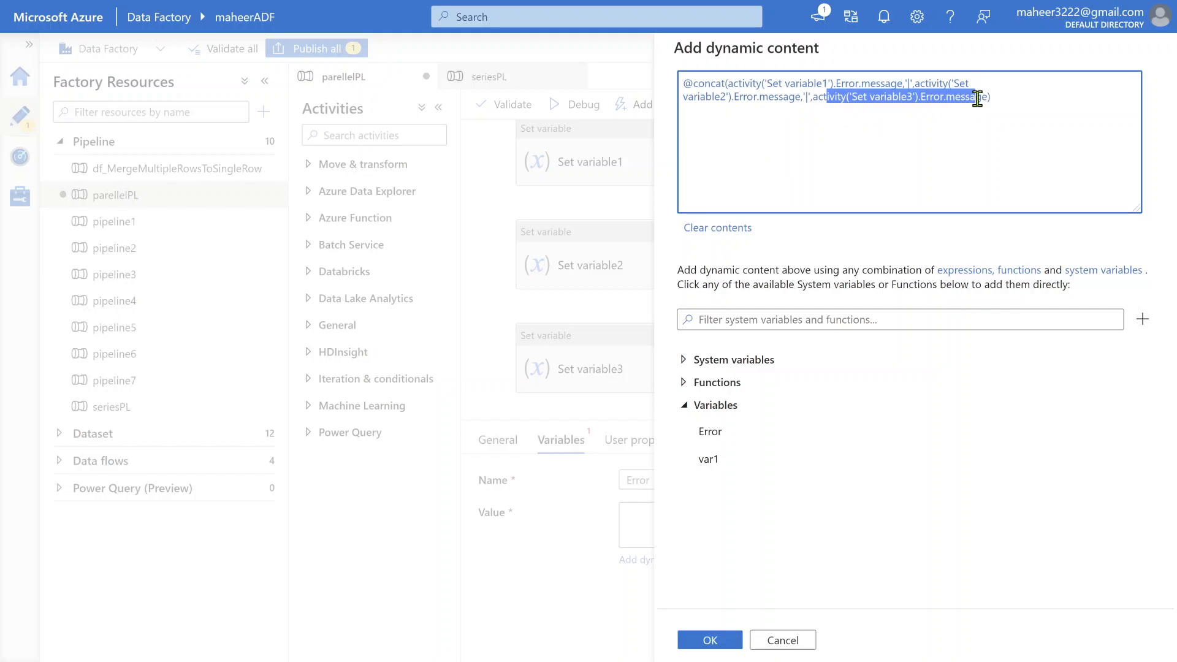
left_click(977, 98)
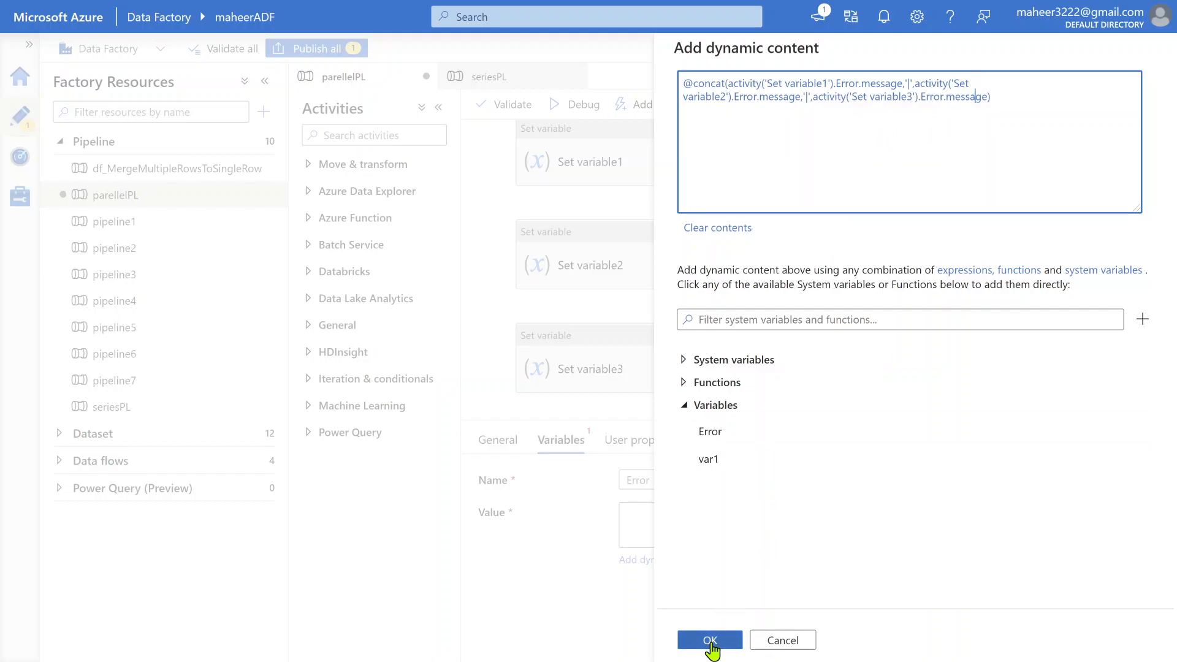
left_click(710, 641)
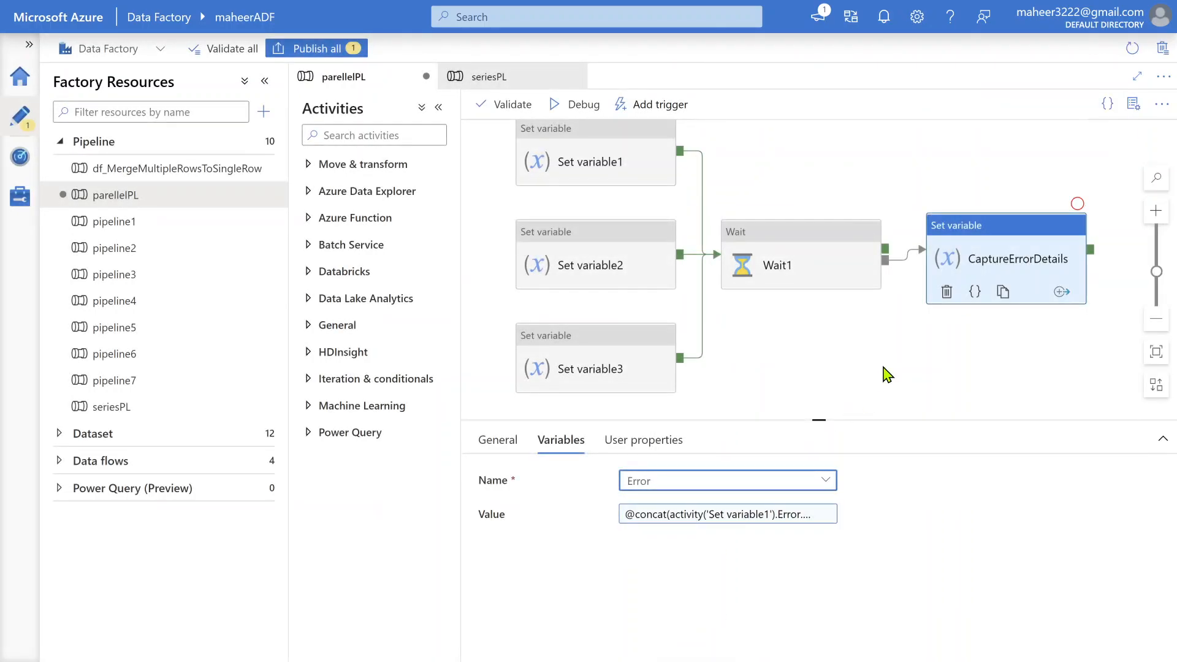
Step: Reopen the Error variable's value expression and add '?' after Error in the Set variable1 reference
left_click(735, 515)
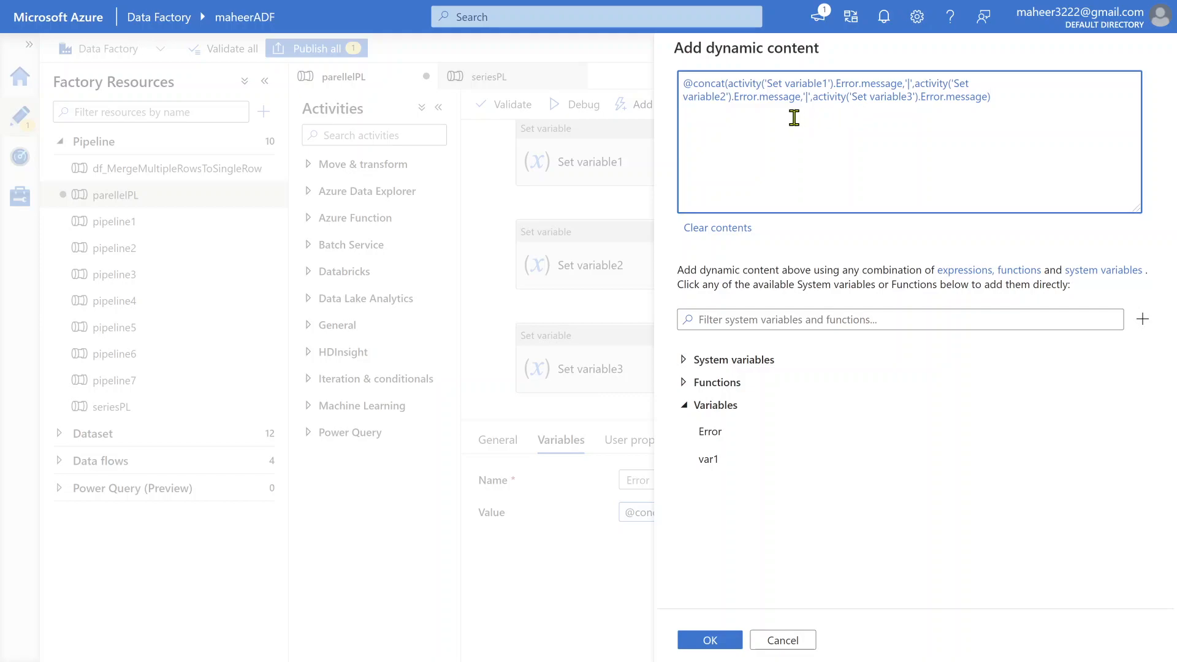
left_click_drag(738, 84, 890, 86)
double_click(856, 87)
left_click_drag(696, 98, 781, 100)
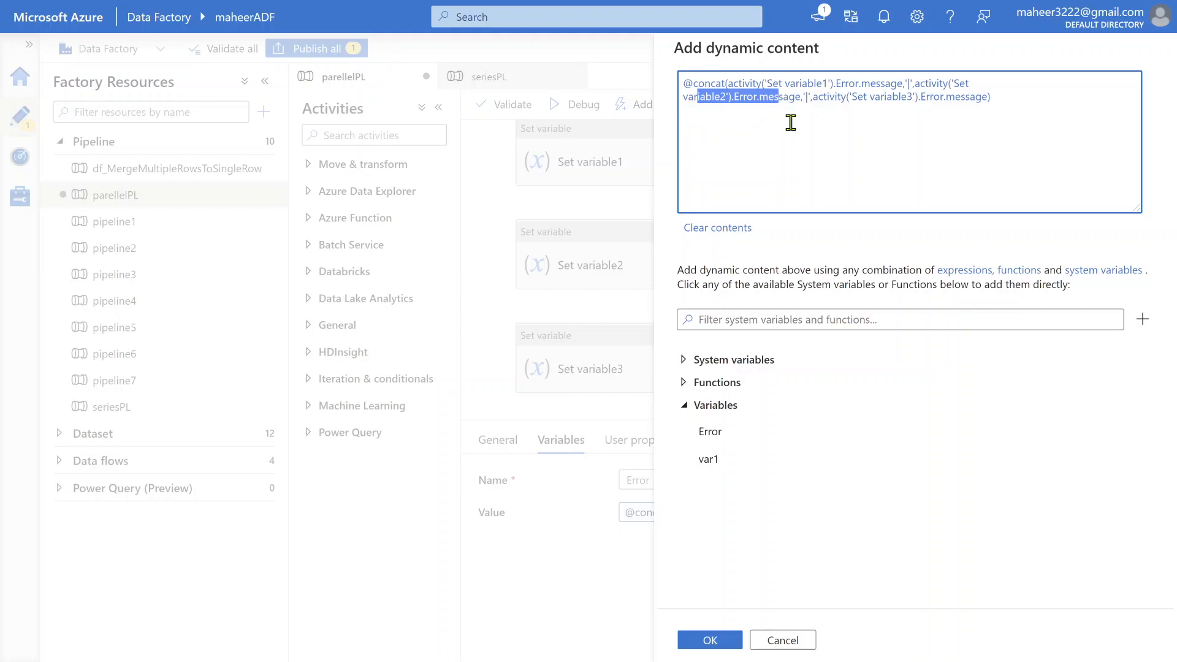
left_click(788, 120)
left_click_drag(749, 84, 891, 84)
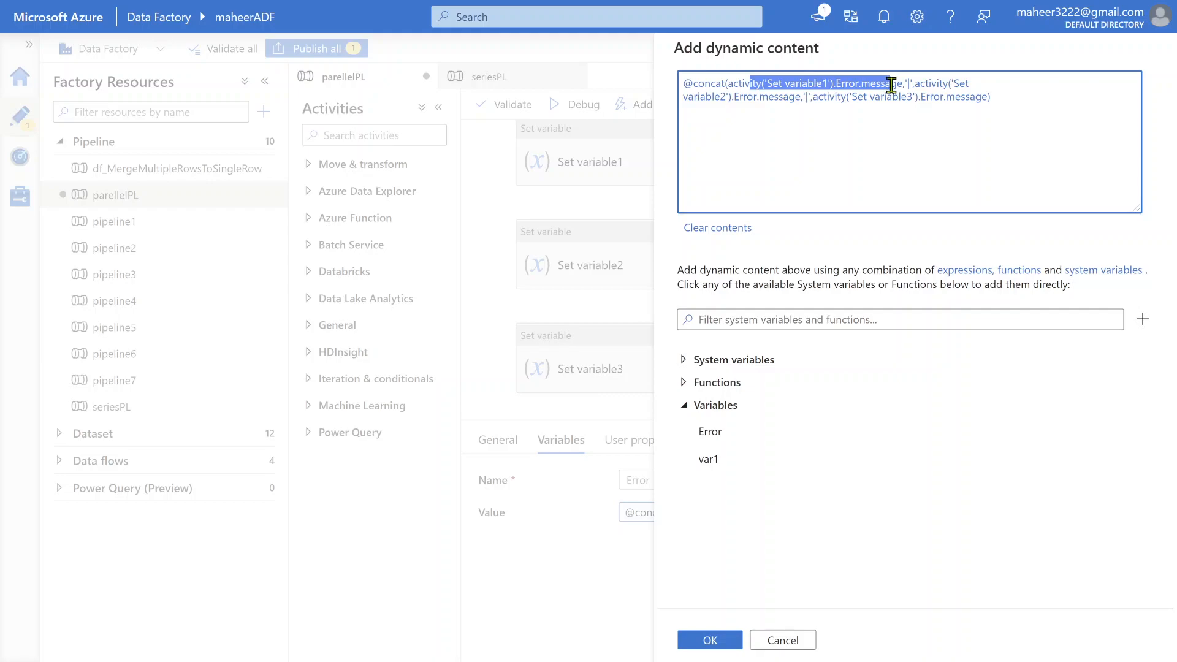
double_click(845, 87)
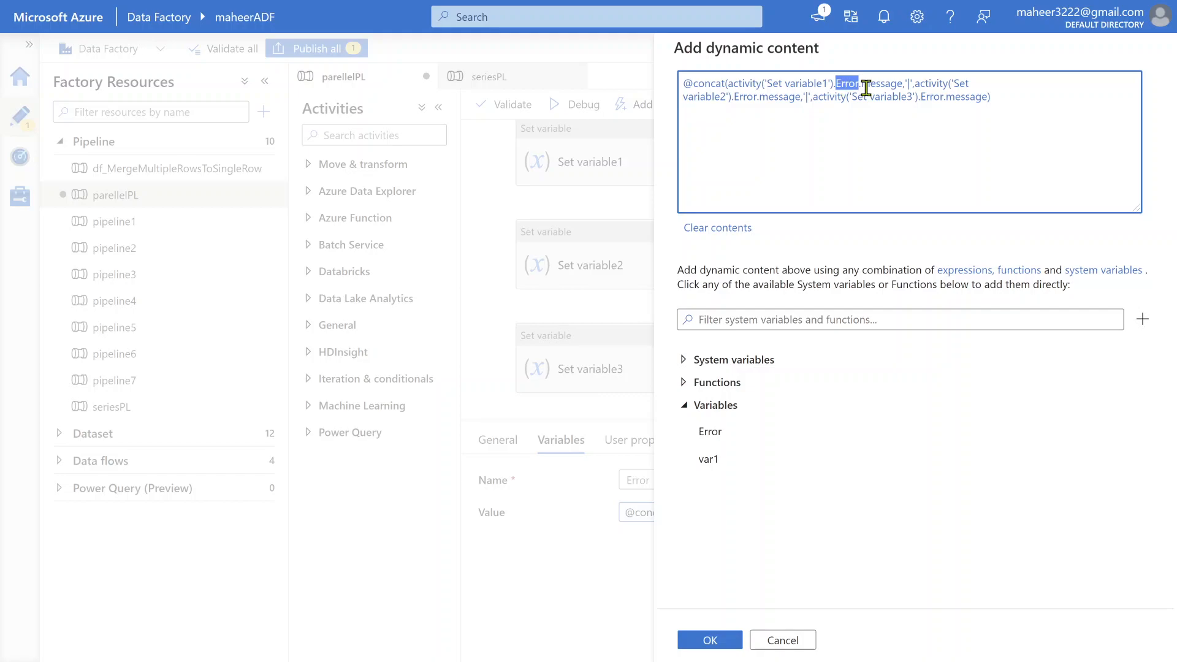
left_click(859, 85)
type("?")
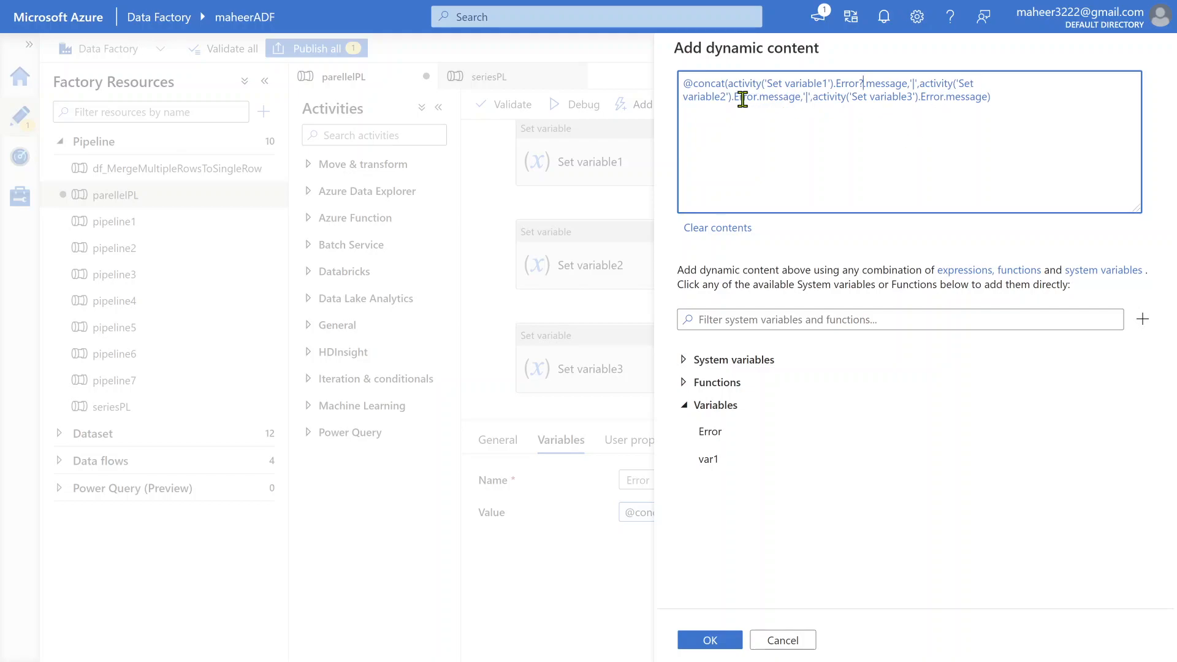
Step: Add '?' after Error in the Set variable2 and Set variable3 references and confirm the expression
left_click(758, 98)
type("?")
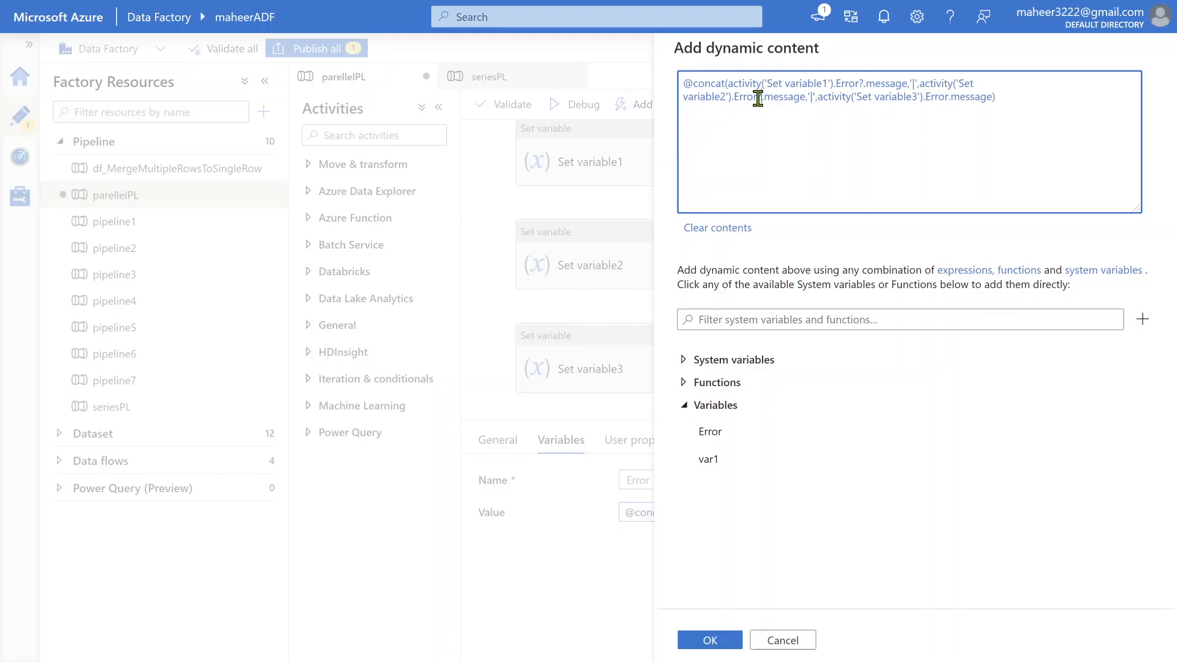
left_click(949, 97)
type("?")
left_click(1015, 103)
key("ctrl+a")
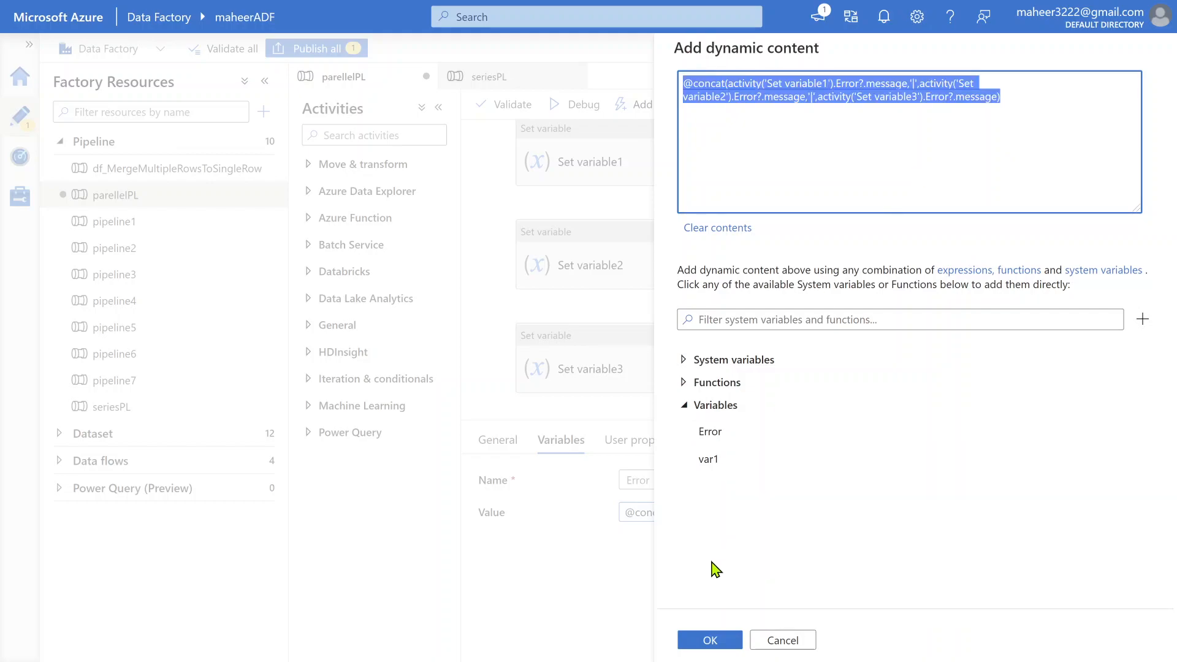
left_click(704, 639)
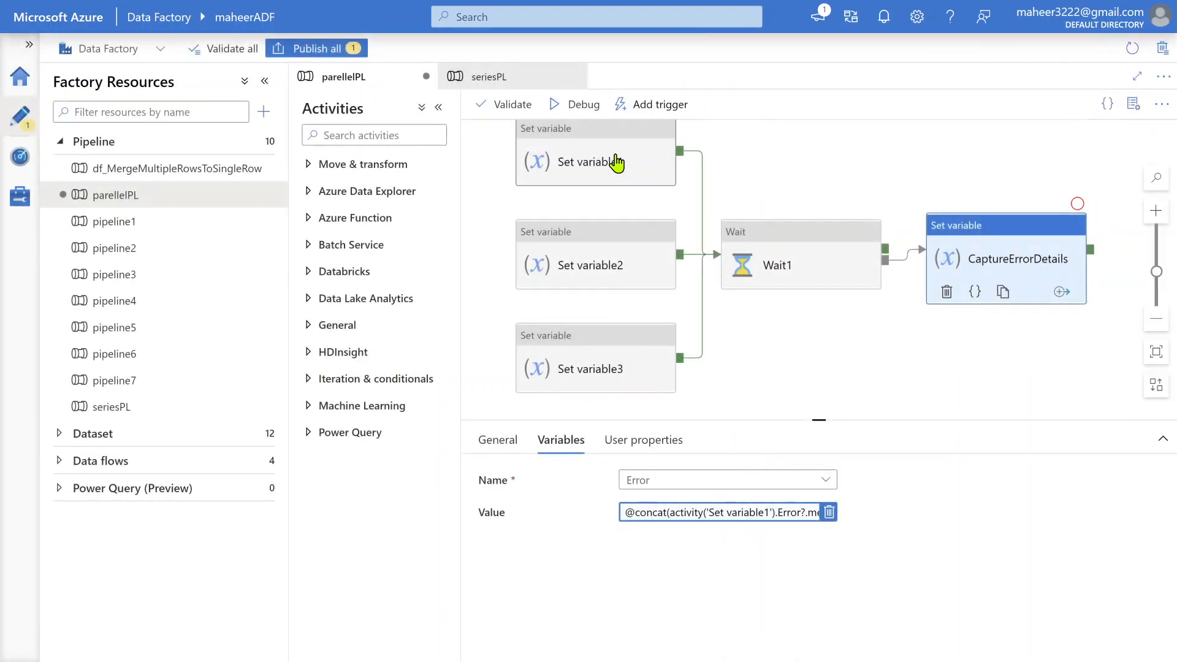
Step: Start a debug run of parellelPL and collapse the activities toolbox to give the canvas more room
left_click(599, 108)
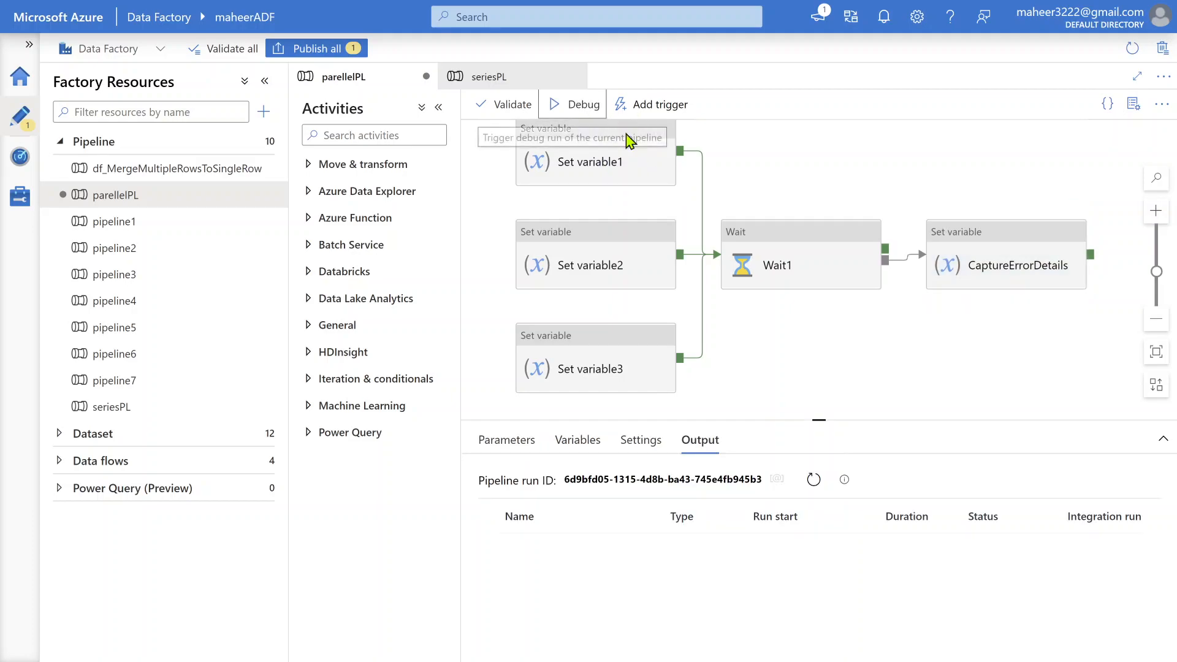
left_click(438, 107)
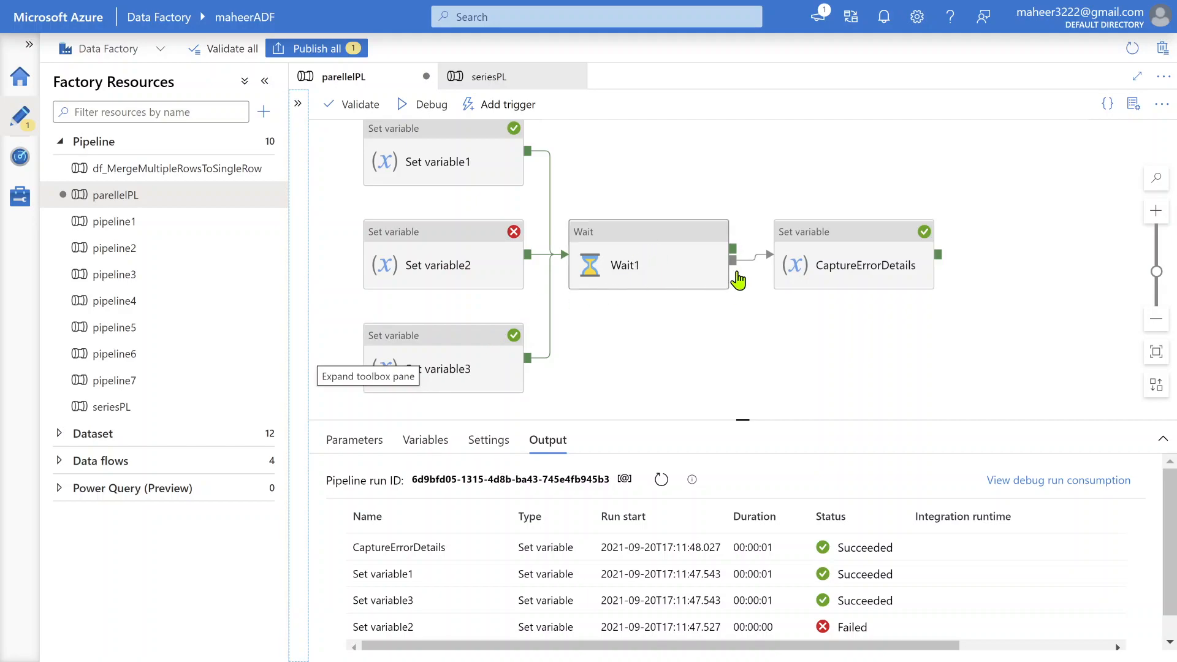
left_click(844, 260)
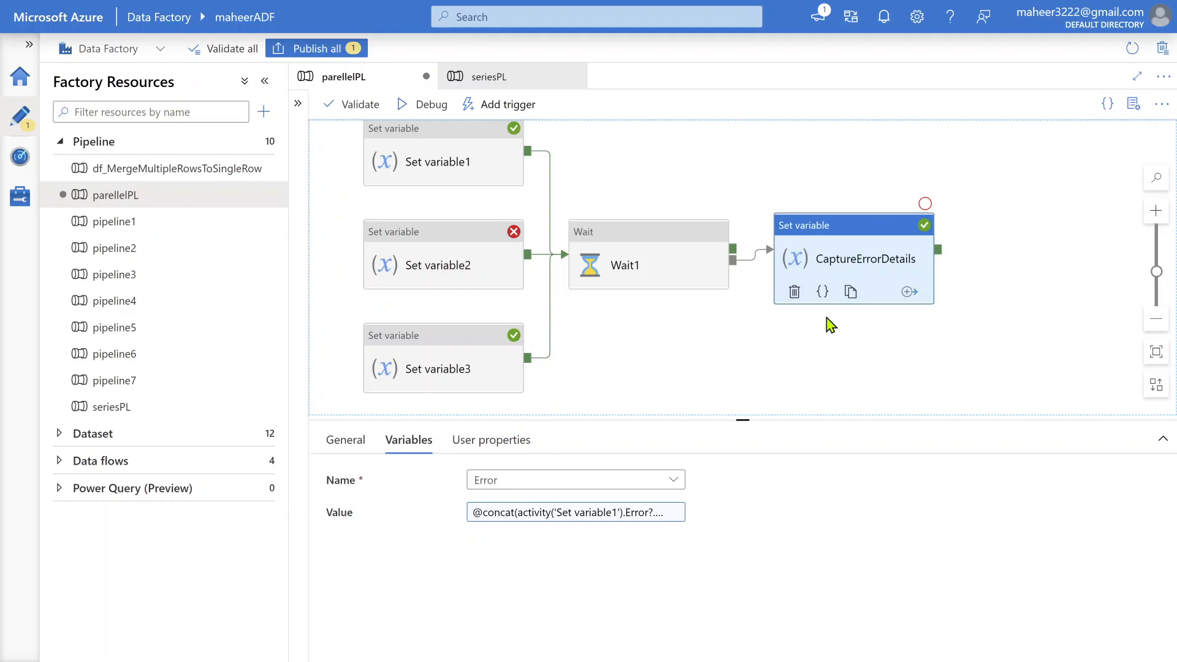
left_click(714, 323)
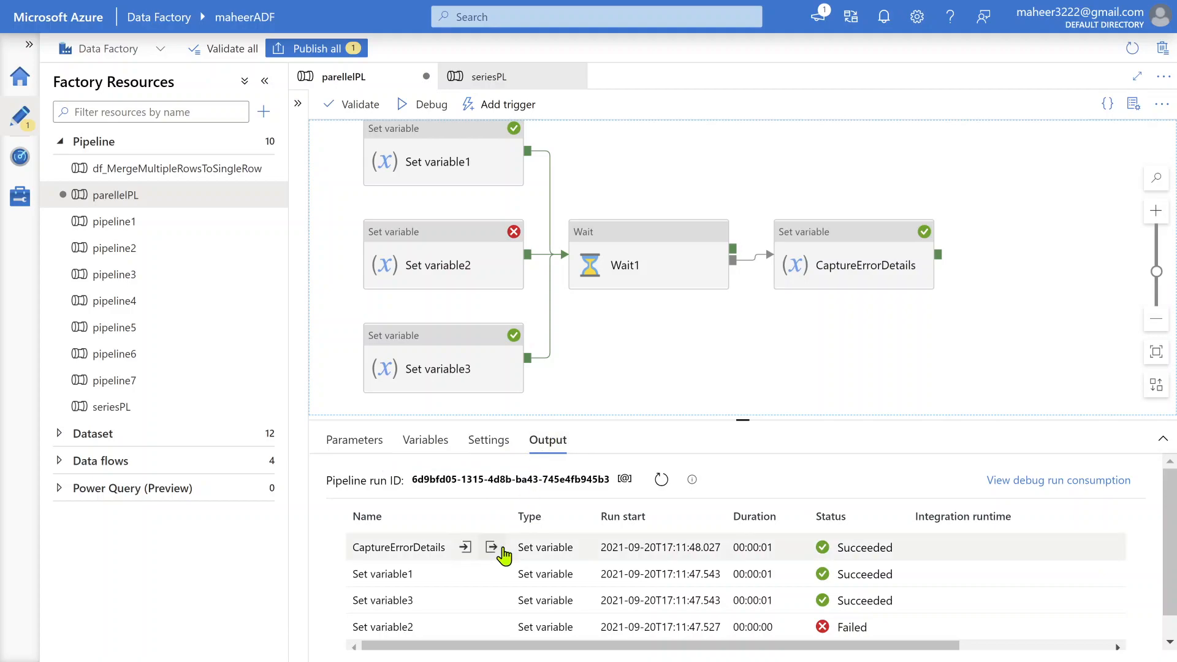
Step: Examine the maximized run output of CaptureErrorDetails for the error text and its '|' separators, and close it
left_click(491, 550)
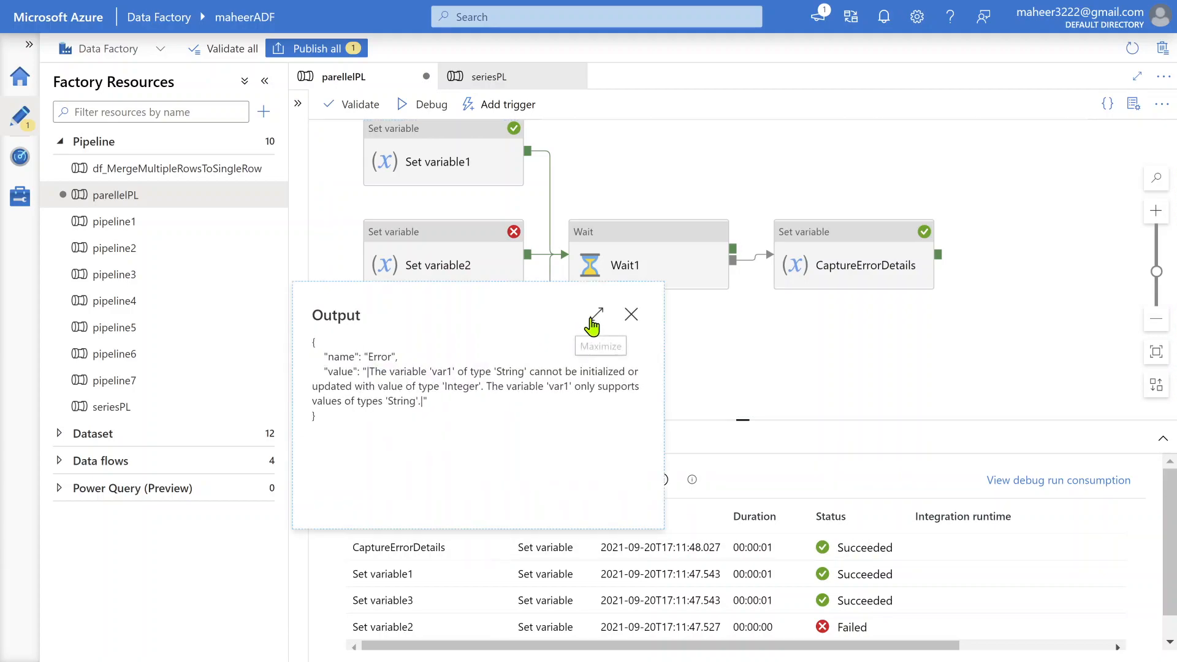
left_click(592, 313)
left_click_drag(120, 90, 631, 88)
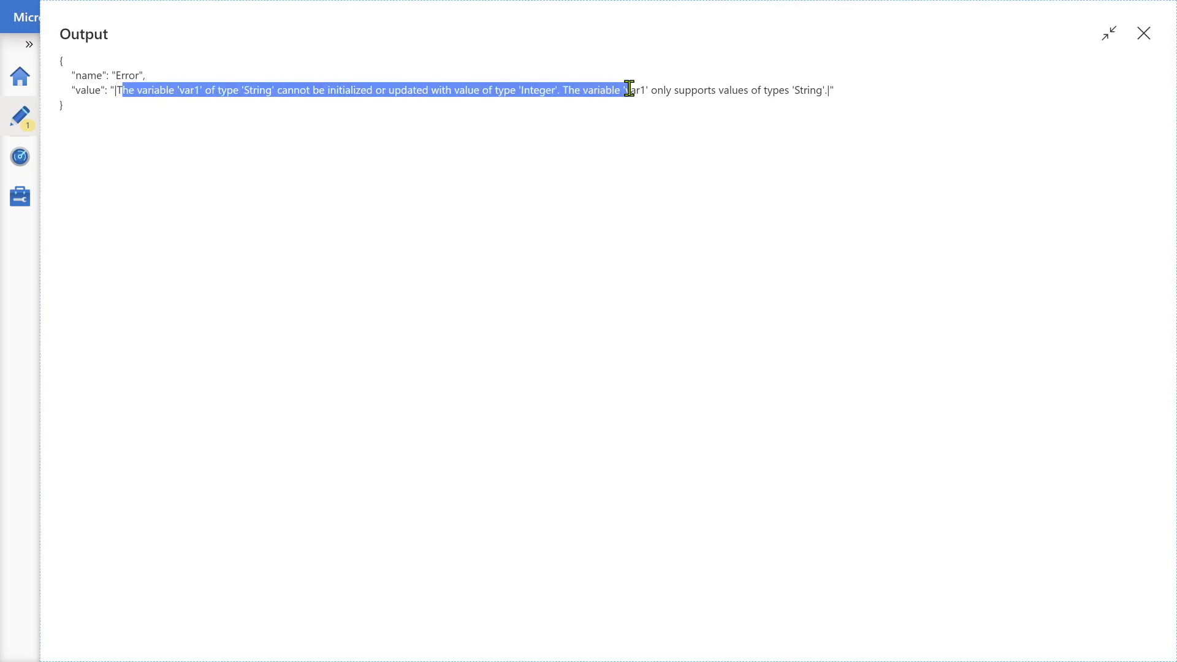
left_click(116, 86)
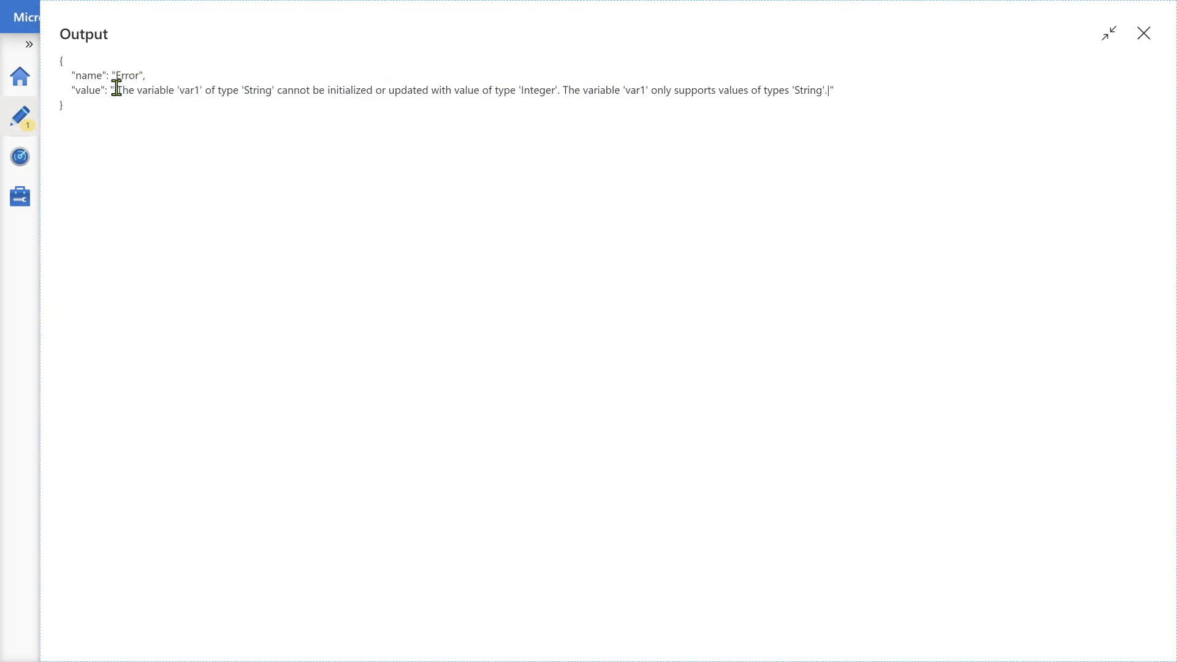
left_click_drag(119, 92, 149, 103)
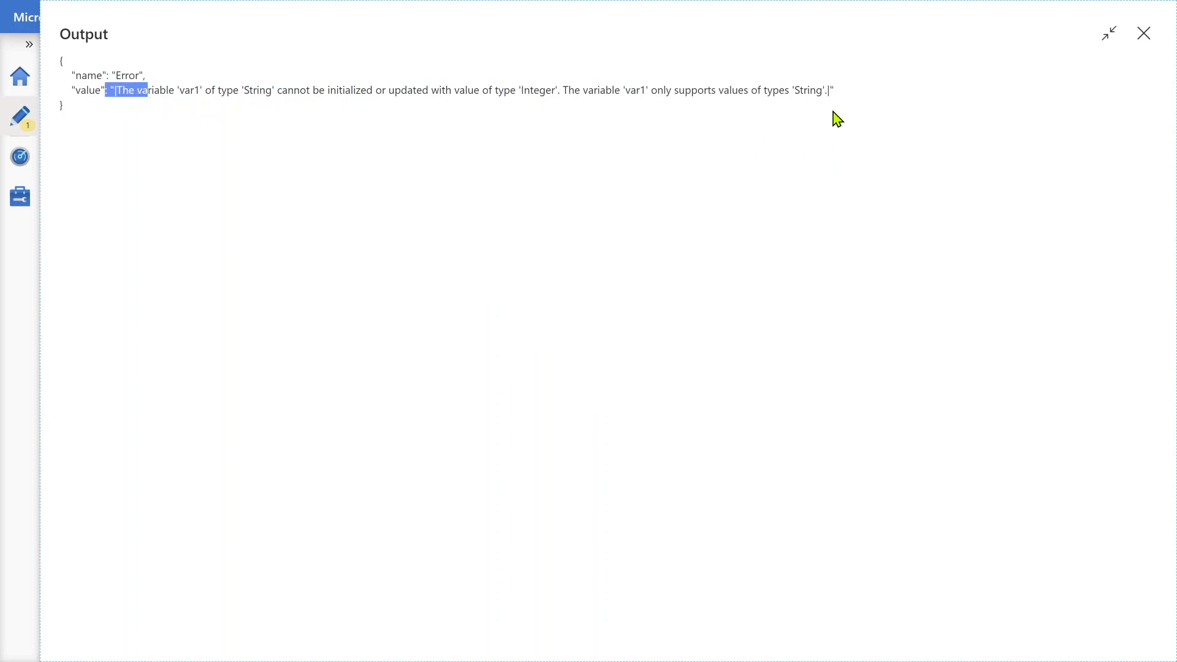
left_click_drag(809, 90, 844, 100)
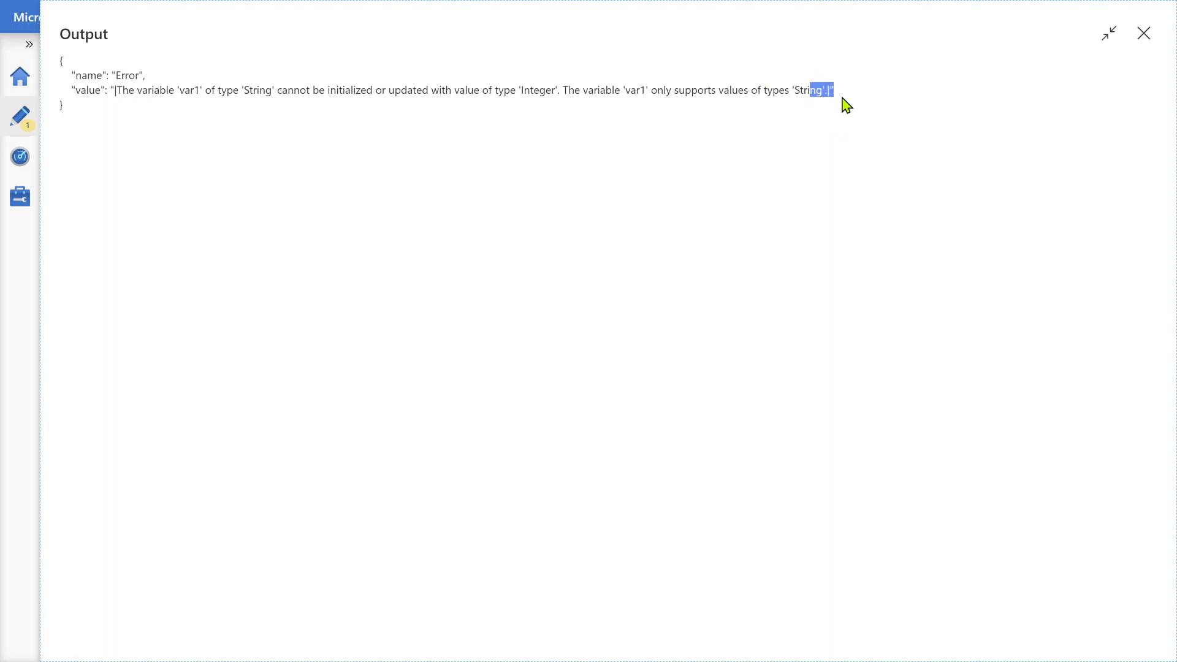
left_click(843, 100)
left_click(1144, 34)
left_click_drag(716, 318, 720, 326)
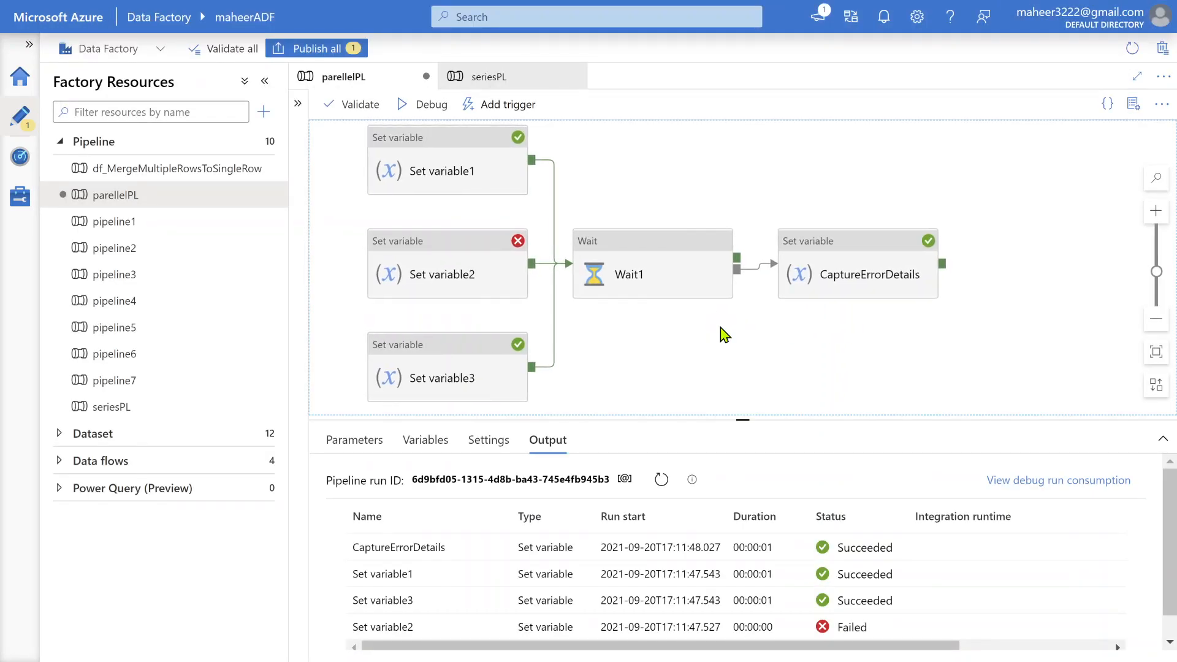
key("alt+Tab")
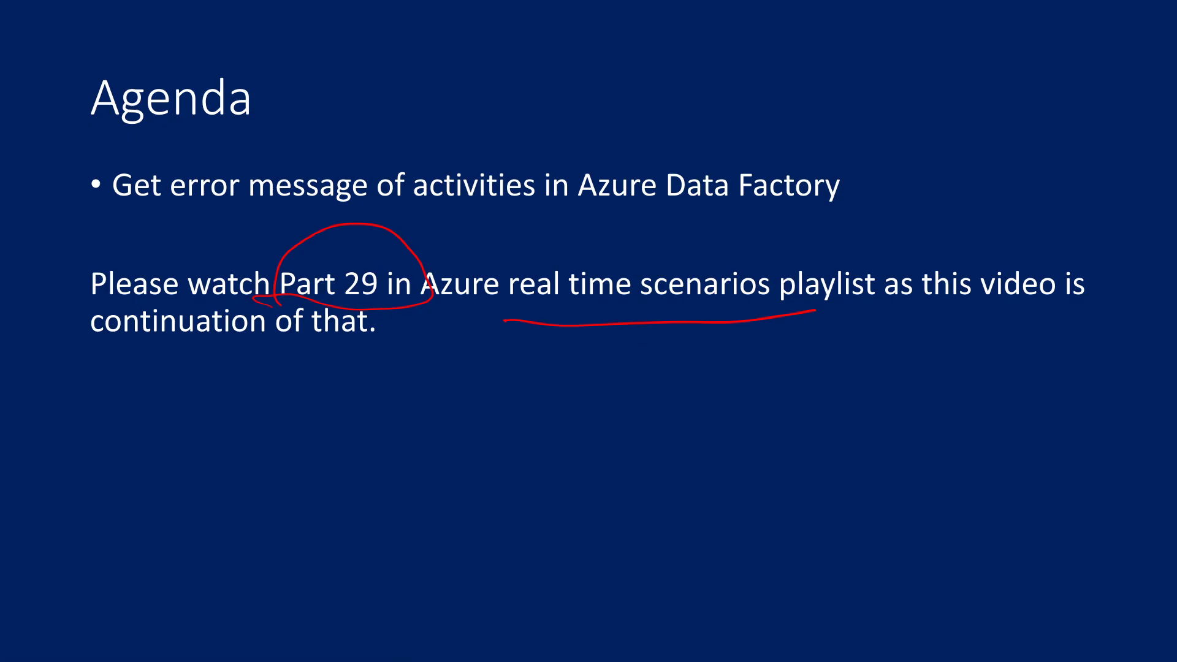
key("Right")
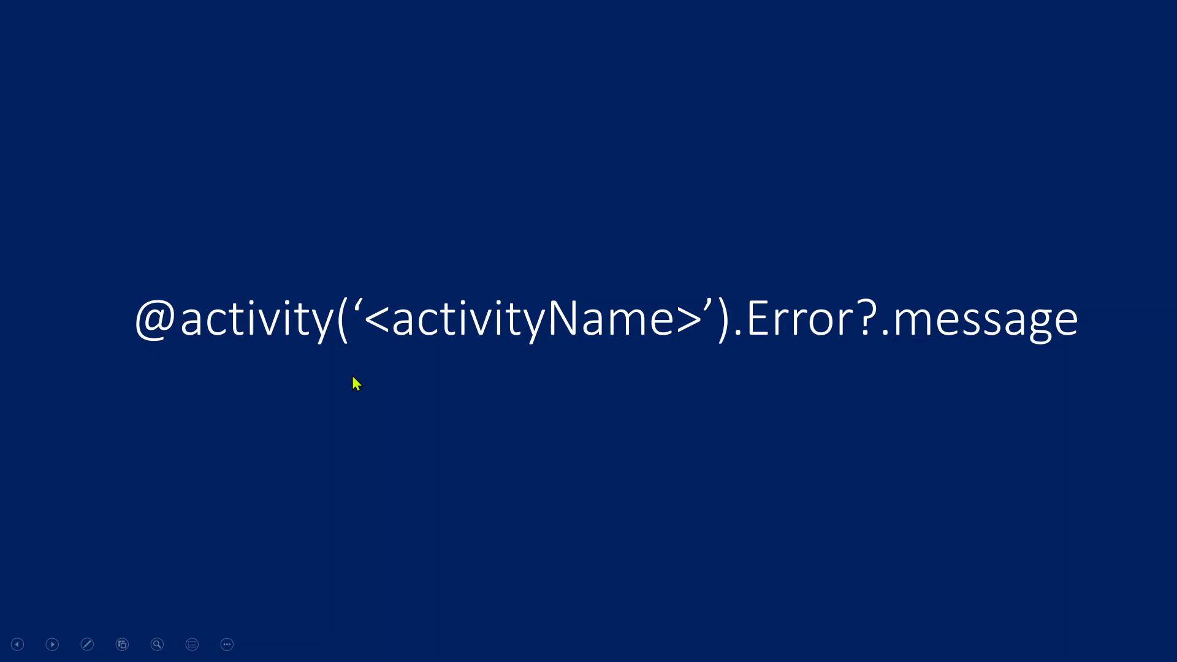
key("ctrl+p")
left_click_drag(179, 353, 286, 349)
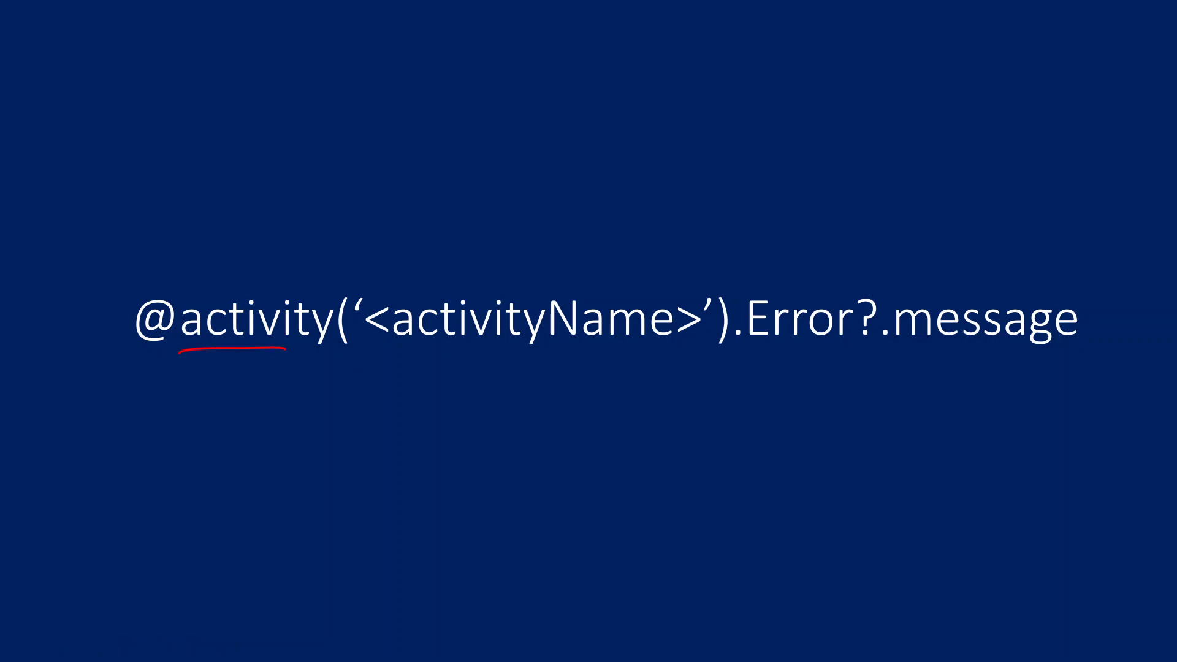
left_click_drag(374, 367, 674, 364)
left_click_drag(748, 370, 1077, 369)
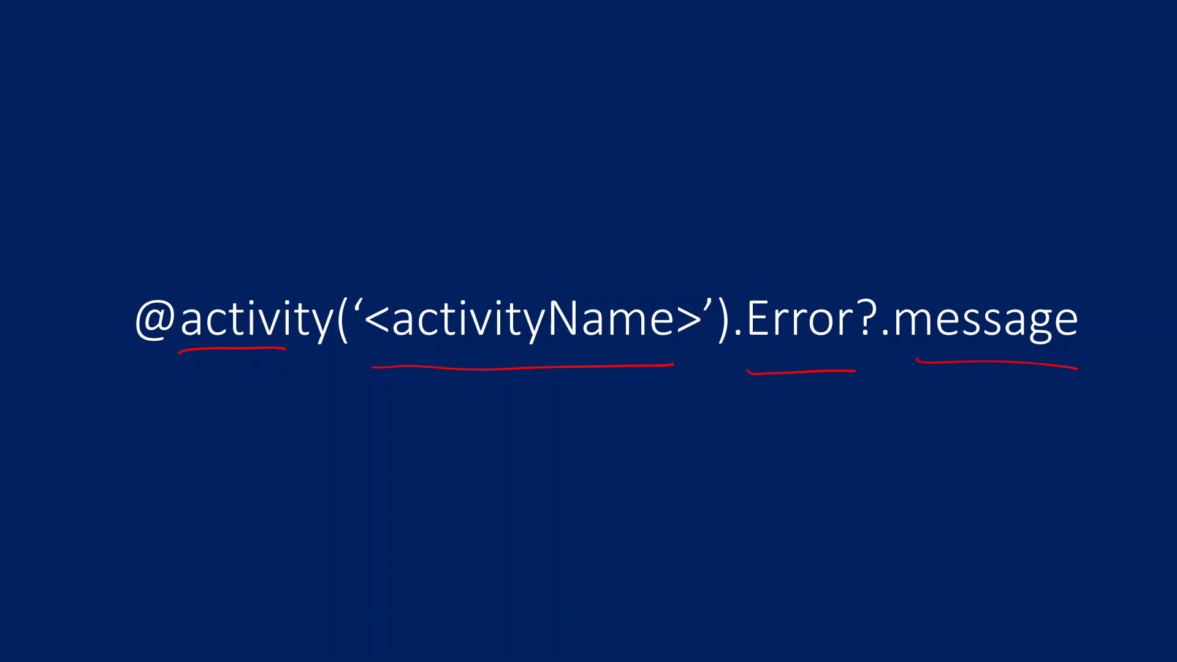
mouse_move(287, 242)
left_mouse_down()
mouse_move(84, 310)
mouse_move(849, 513)
mouse_move(1133, 241)
mouse_move(217, 199)
mouse_move(153, 264)
left_mouse_up()
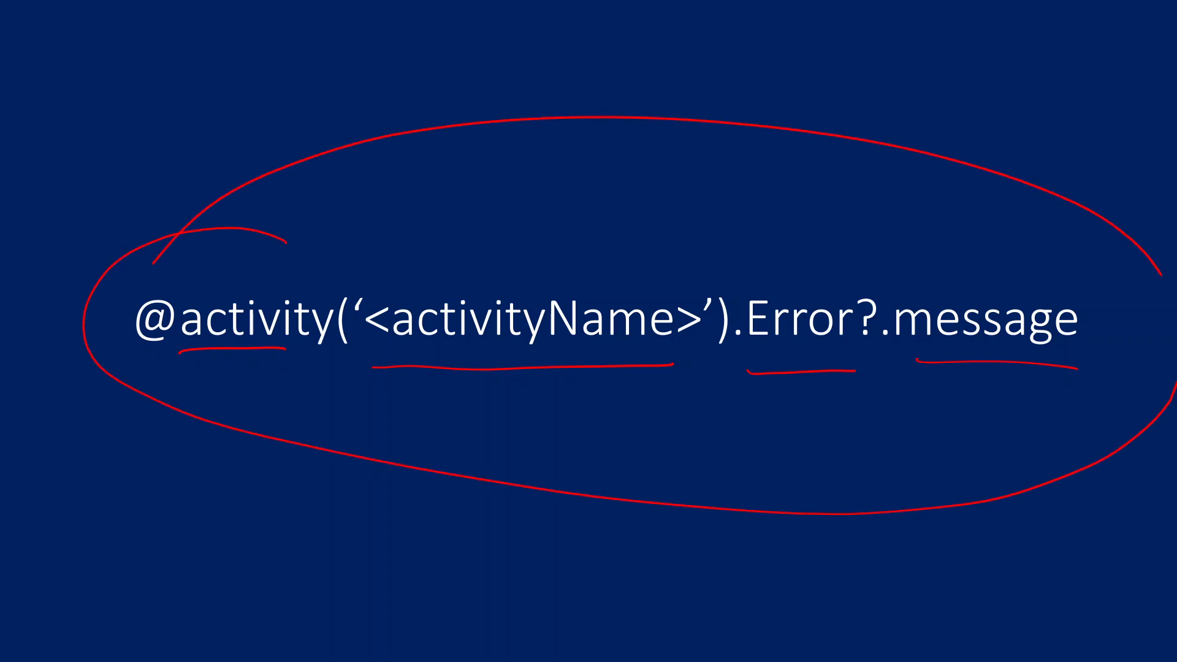
mouse_move(887, 267)
left_mouse_down()
mouse_move(855, 274)
mouse_move(872, 367)
mouse_move(865, 239)
left_mouse_up()
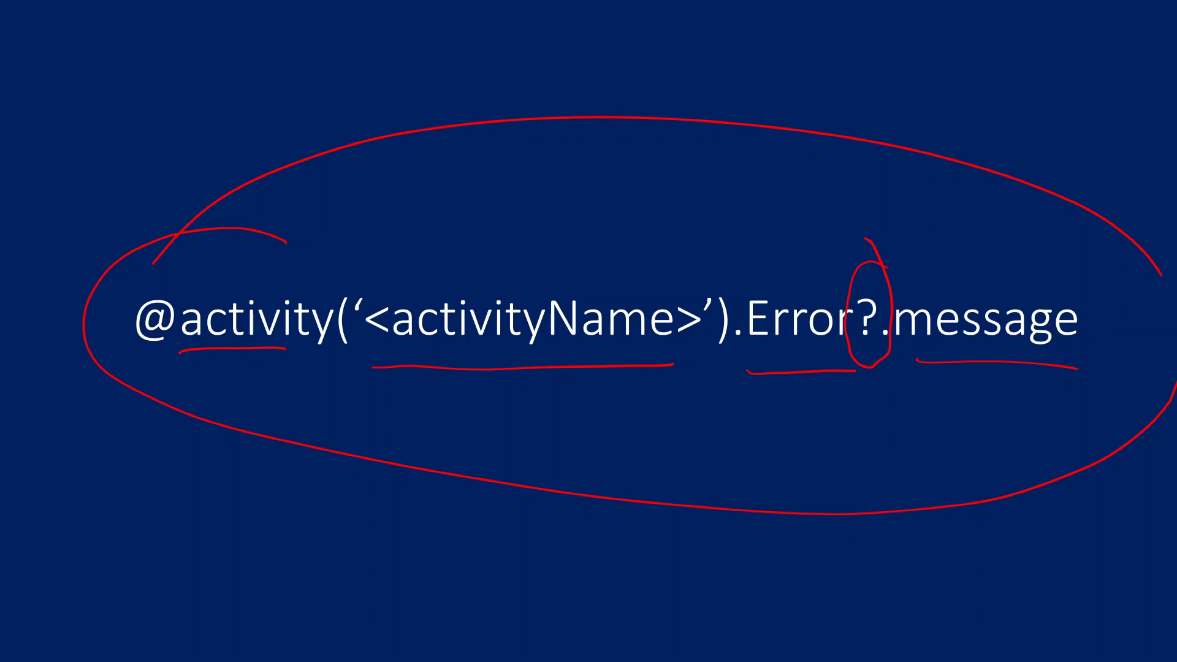
key("alt+Tab")
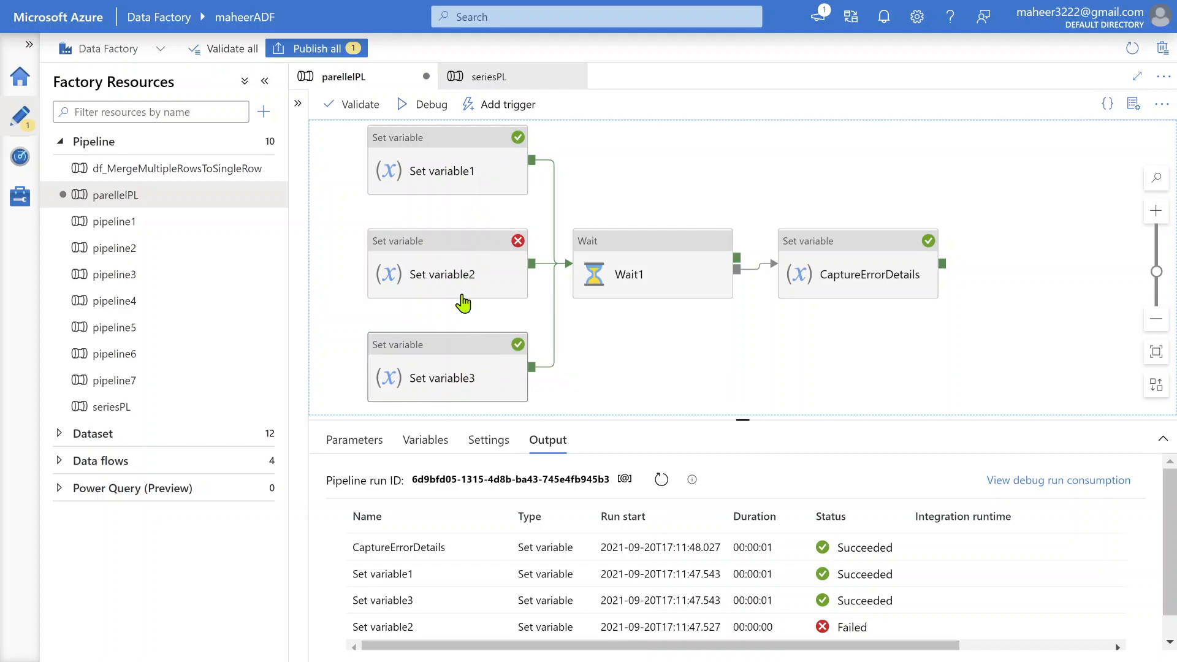
Step: Open the seriesPL pipeline and inspect its chained Set variable1, Set variable2 and Set variable3 activities
left_click(163, 407)
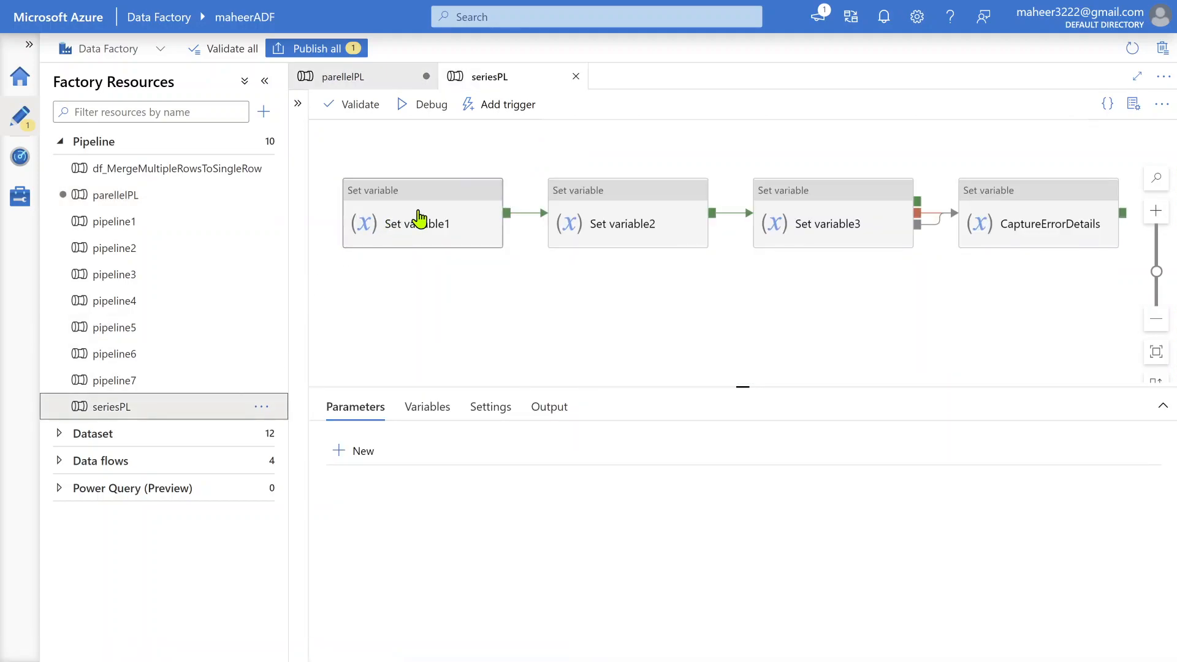
left_click(419, 218)
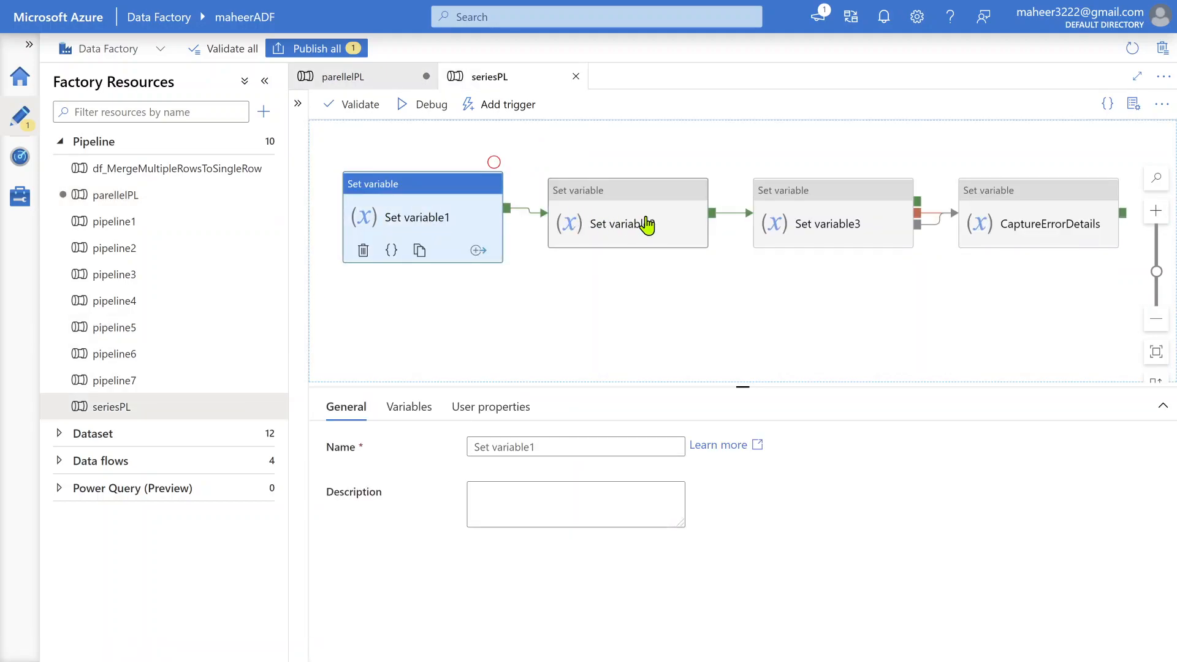
left_click(647, 224)
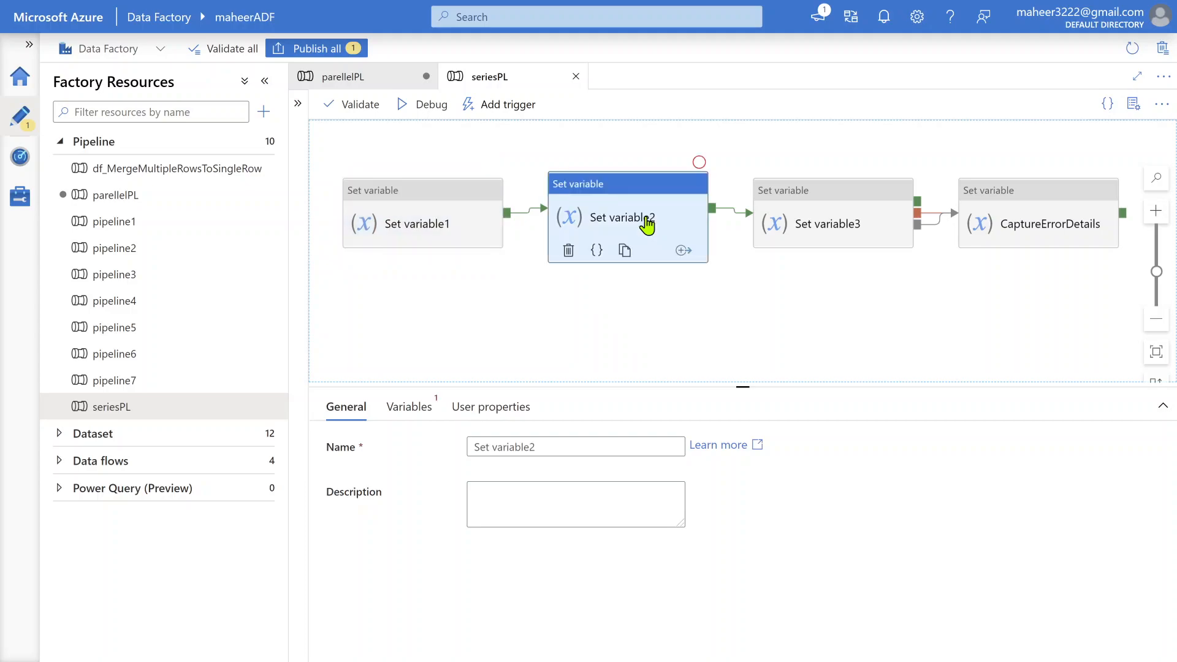
left_click(848, 209)
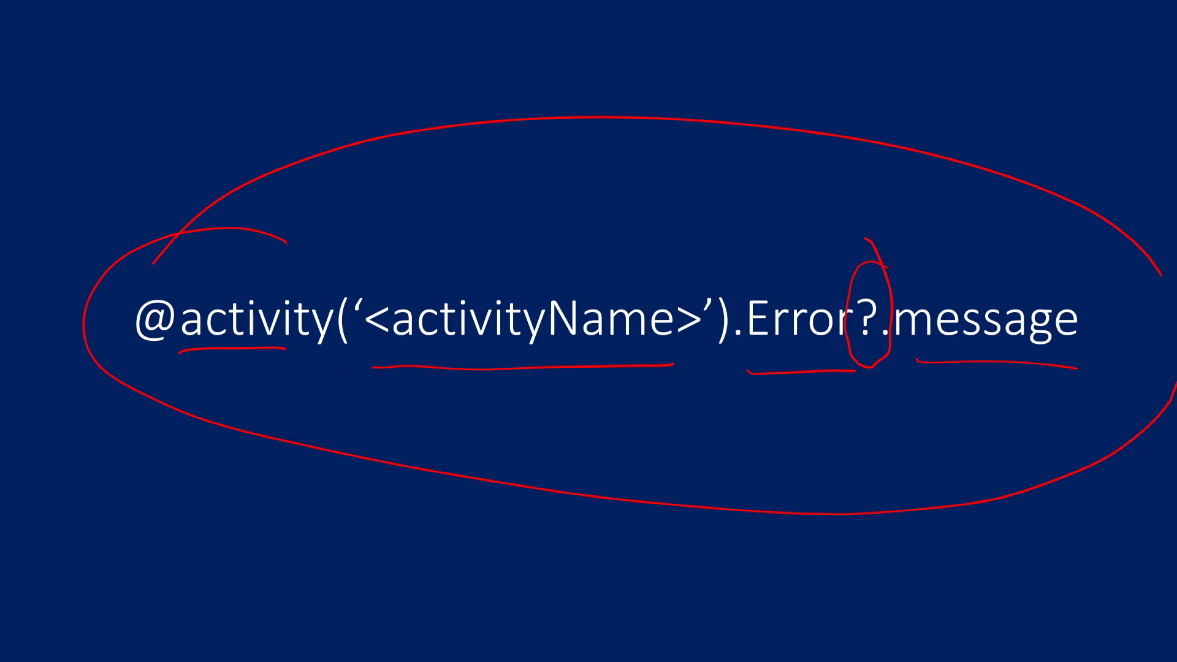
left_click_drag(348, 372, 660, 380)
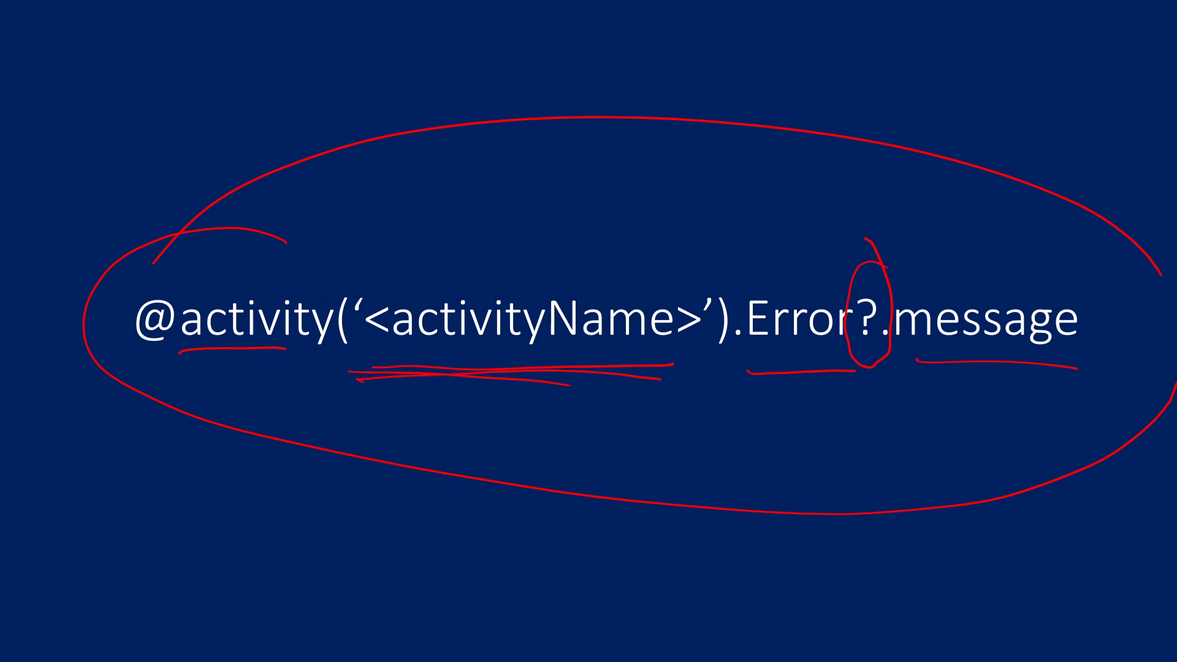
left_click_drag(733, 296, 727, 337)
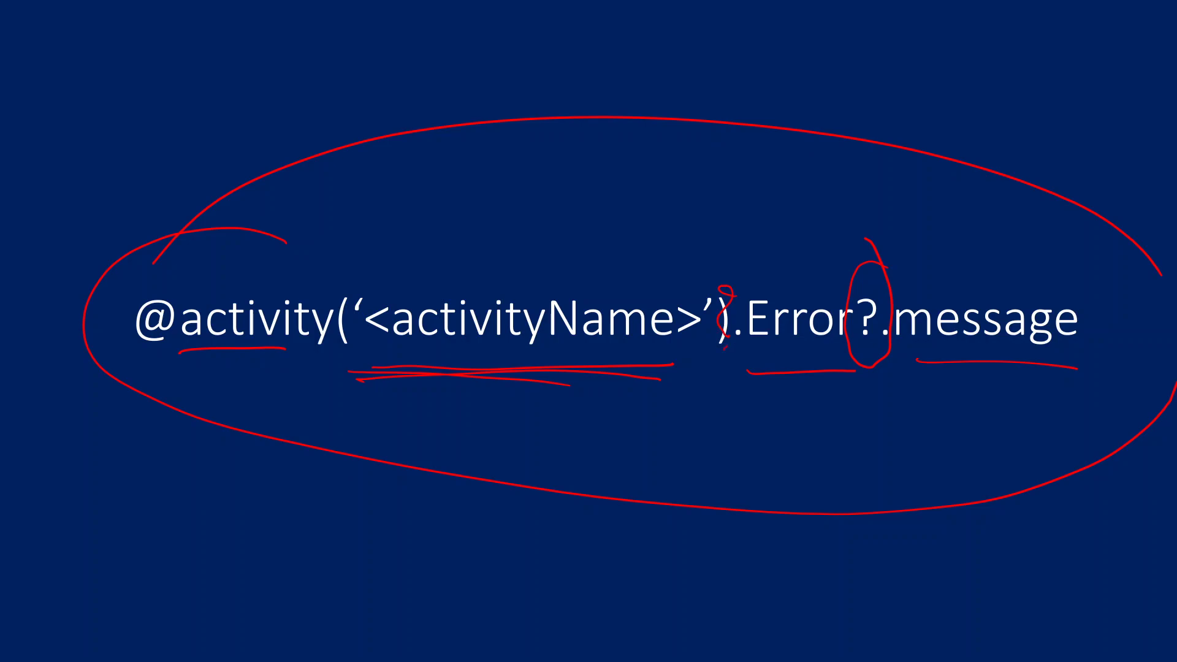